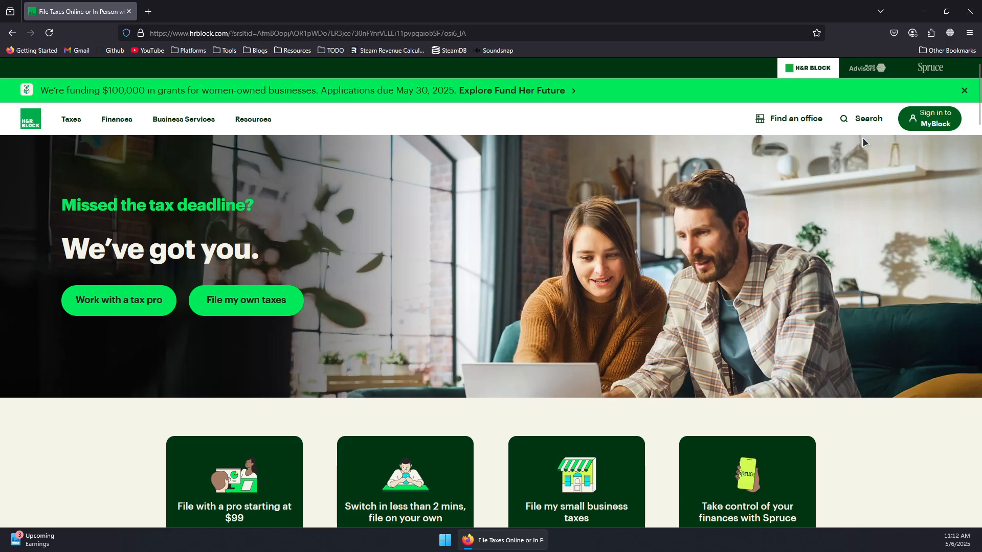
# - Open the MyBlock sign-in form and activate the username, email or mobile field
pyautogui.click(924, 127)
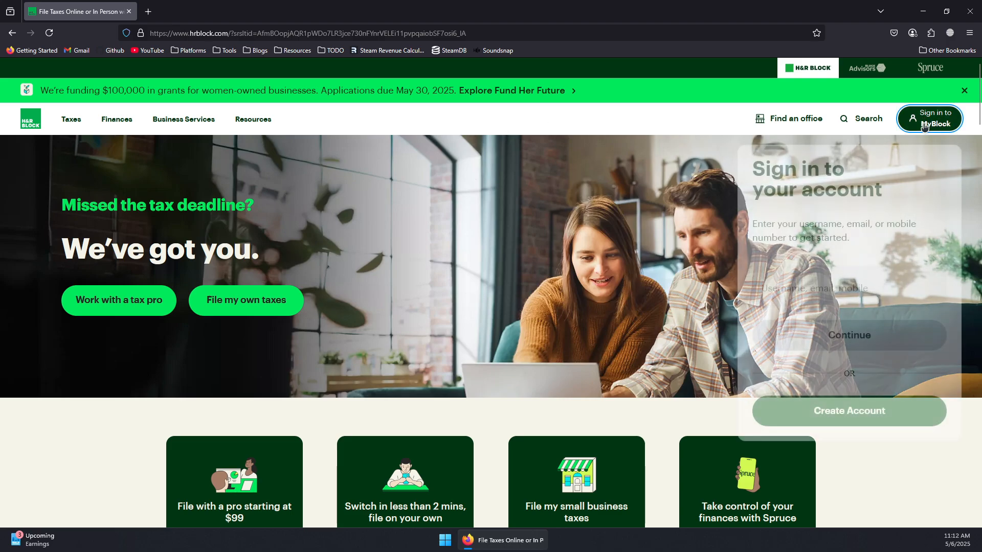
pyautogui.click(816, 289)
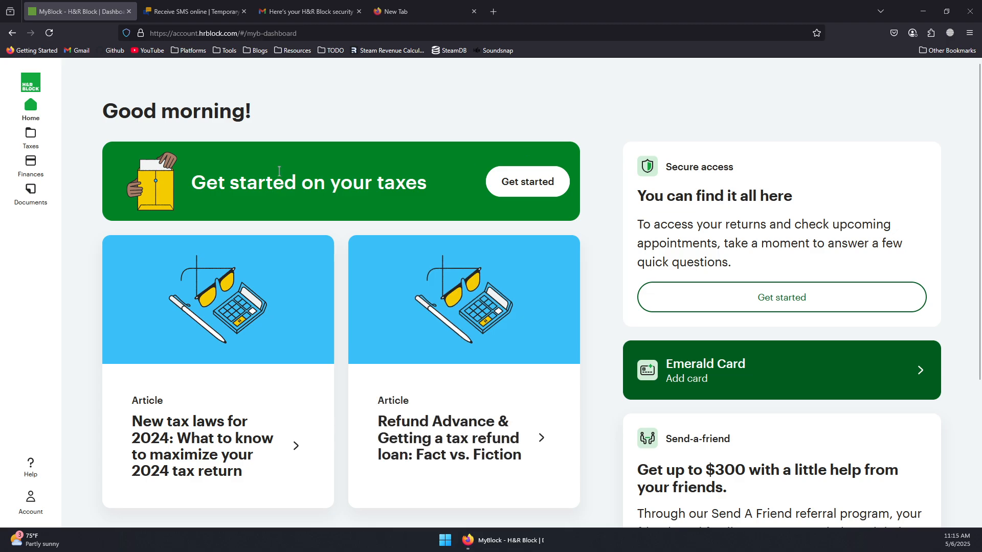
# - Open the Taxes section and get started on the current tax return
pyautogui.click(29, 132)
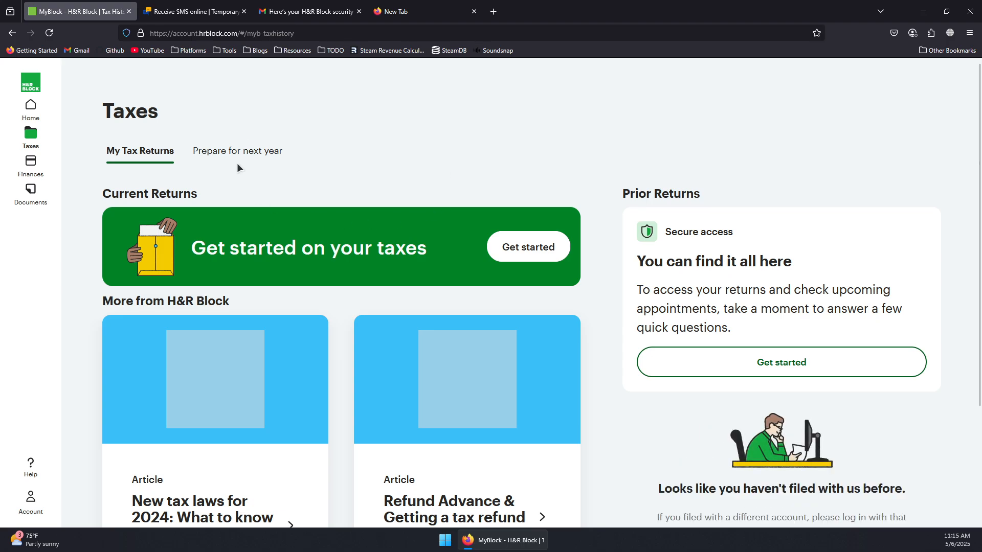
pyautogui.scroll(-3, 302, 160)
pyautogui.scroll(3, 307, 151)
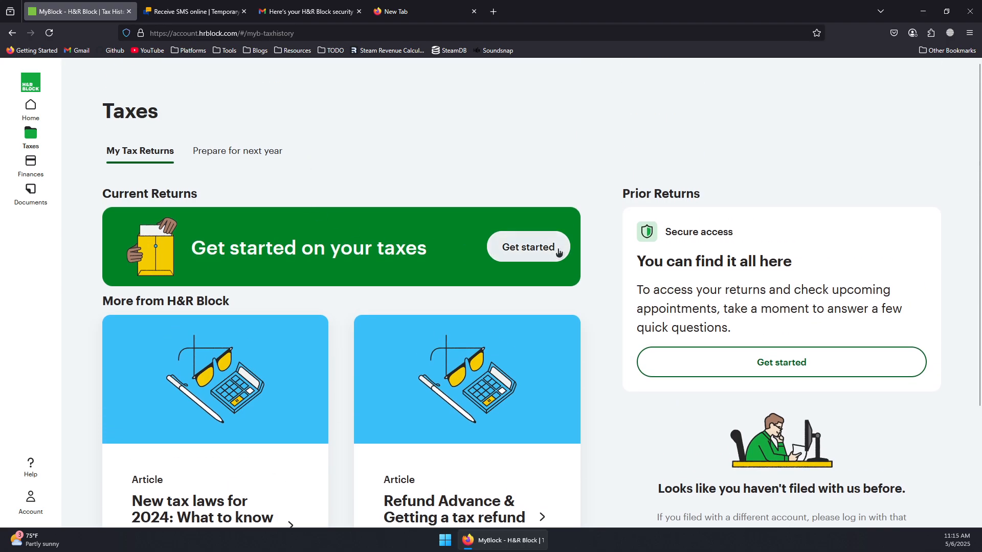
pyautogui.click(532, 253)
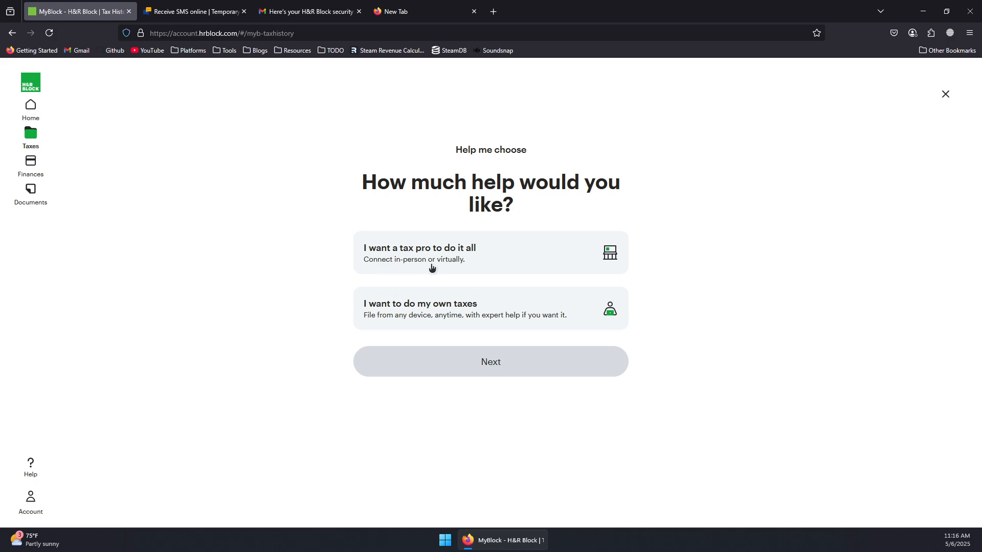
# - Choose to do your own taxes rather than have a tax pro do it all, and proceed
pyautogui.click(464, 261)
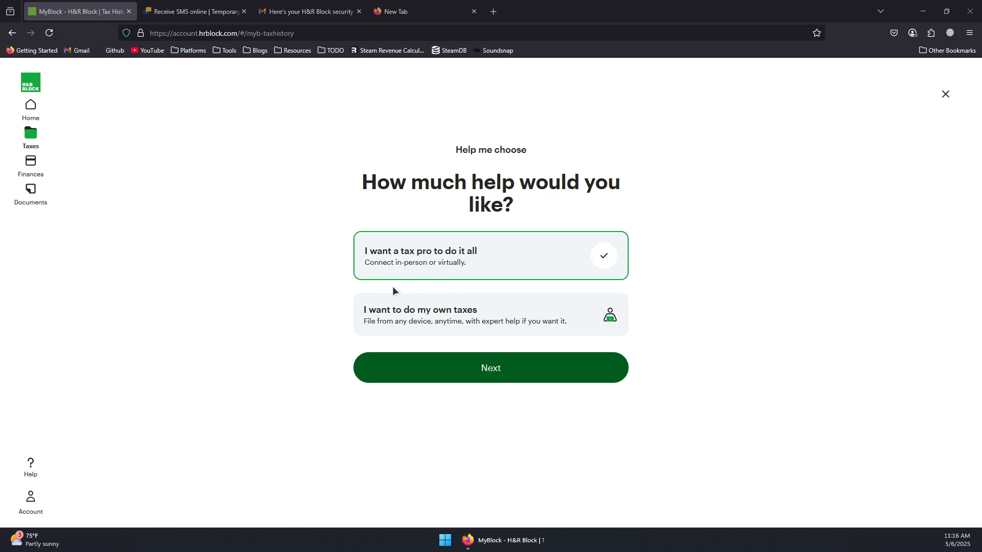
pyautogui.click(402, 309)
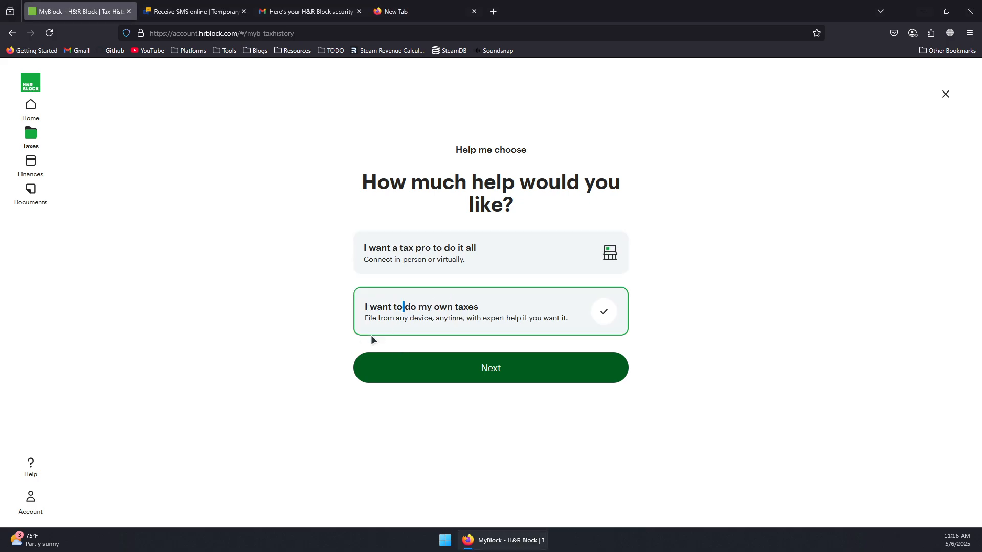
pyautogui.click(447, 366)
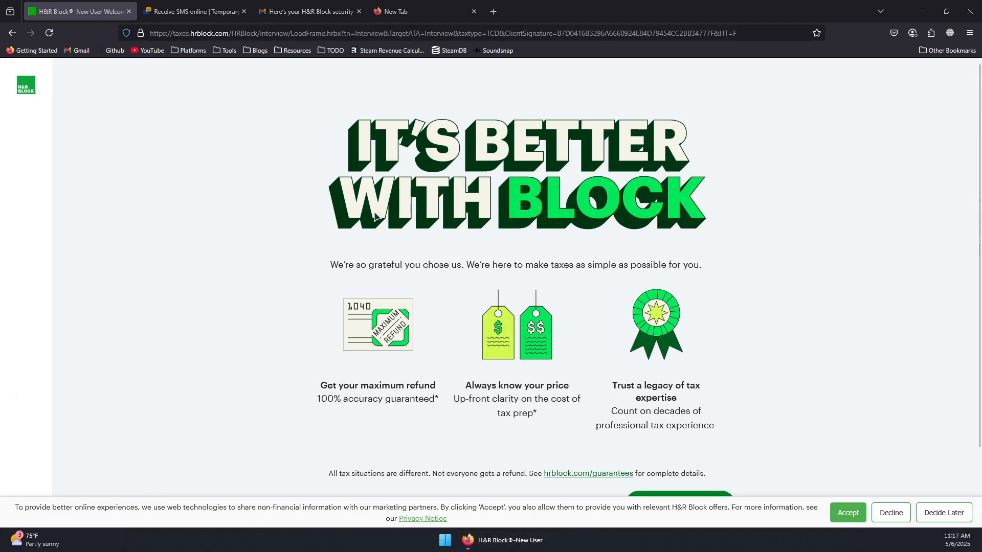
# - Look over the welcome page and continue to the questions about the past year
pyautogui.scroll(-2, 466, 239)
pyautogui.scroll(2, 455, 220)
pyautogui.scroll(-2, 454, 219)
pyautogui.click(670, 419)
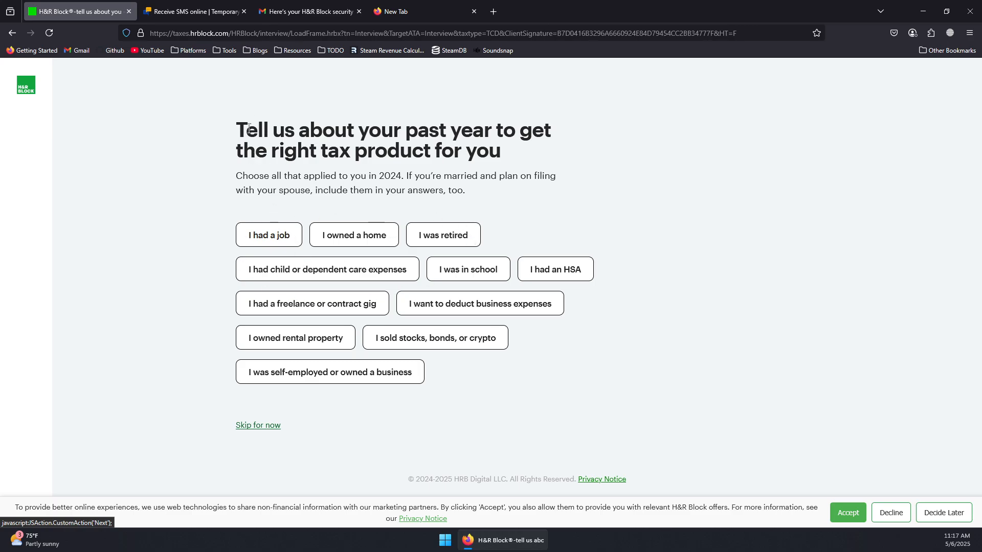
# - Mark "I was self-employed or owned a business", then skip the past-year questionnaire and confirm skipping
pyautogui.moveTo(237, 129); pyautogui.dragTo(494, 132)
pyautogui.click(499, 150)
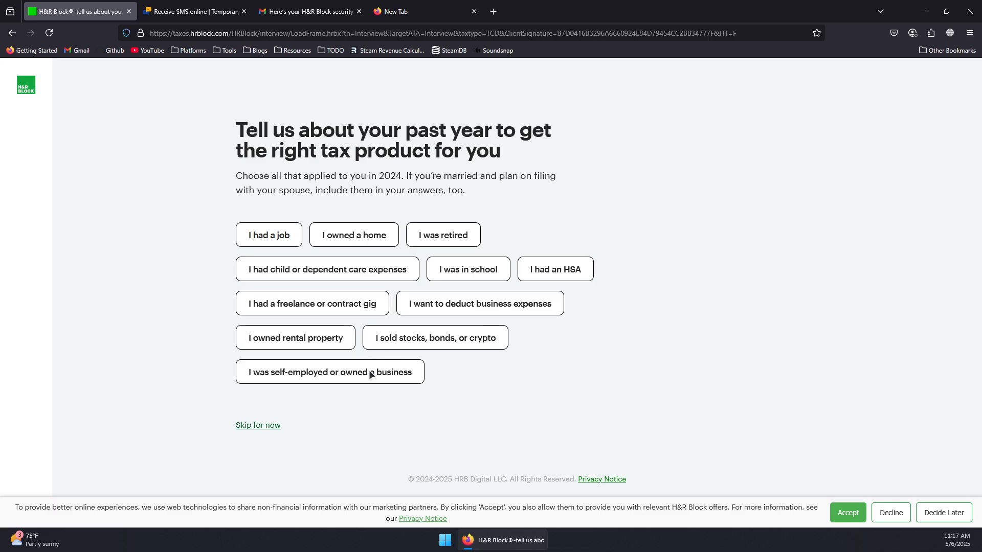
pyautogui.click(293, 379)
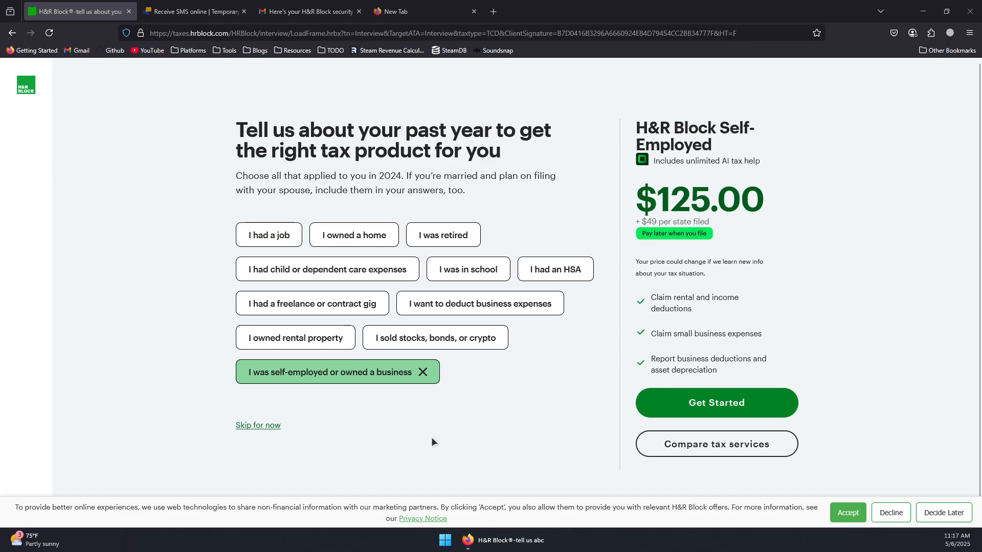
pyautogui.click(258, 428)
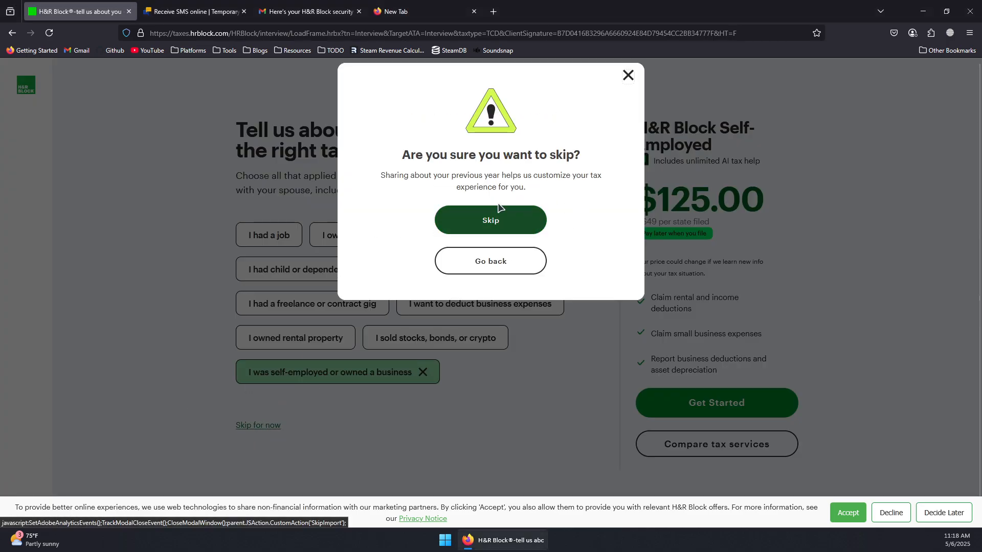
pyautogui.click(539, 215)
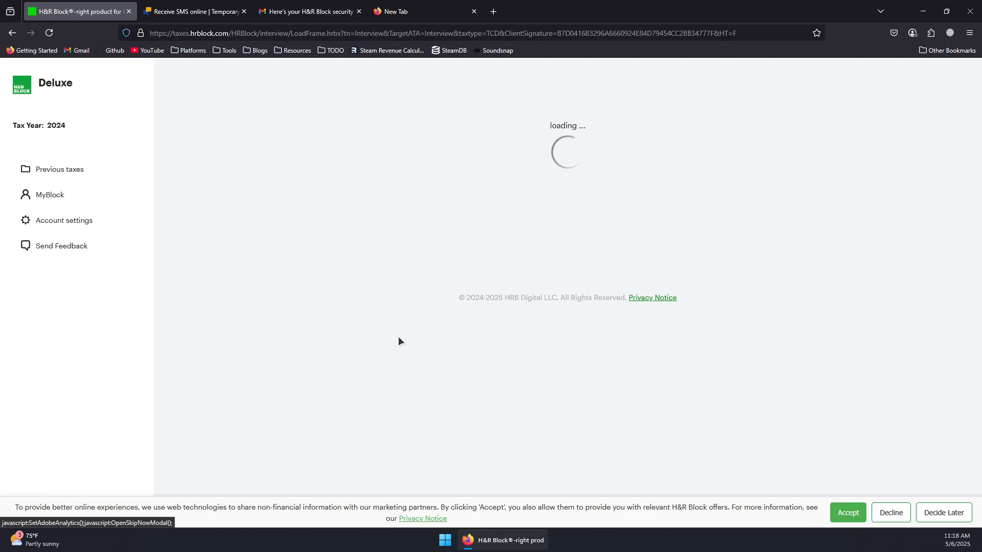
# - Continue with the current product instead of adding H&R Block Plus, and answer that no taxes were filed last year
pyautogui.scroll(-2, 412, 256)
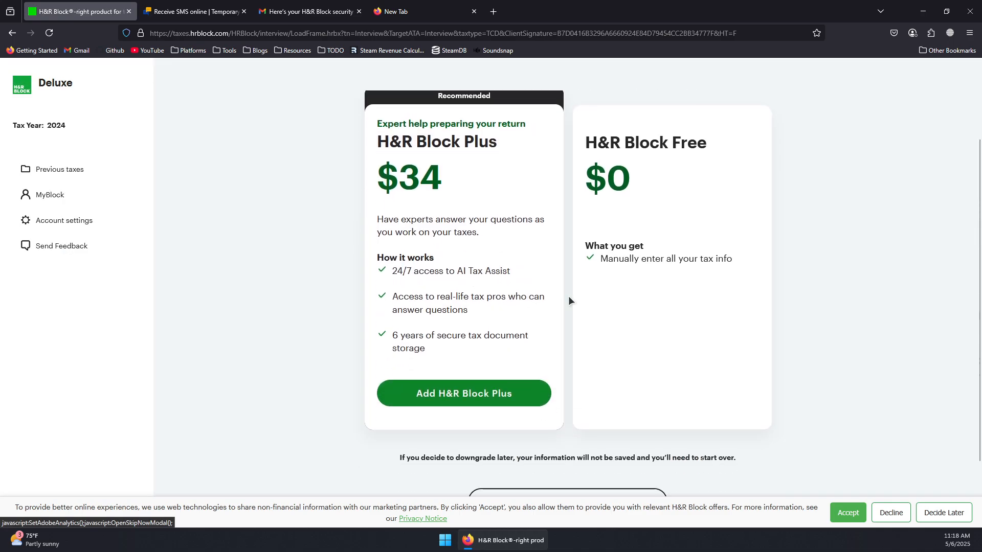
pyautogui.scroll(-2, 609, 307)
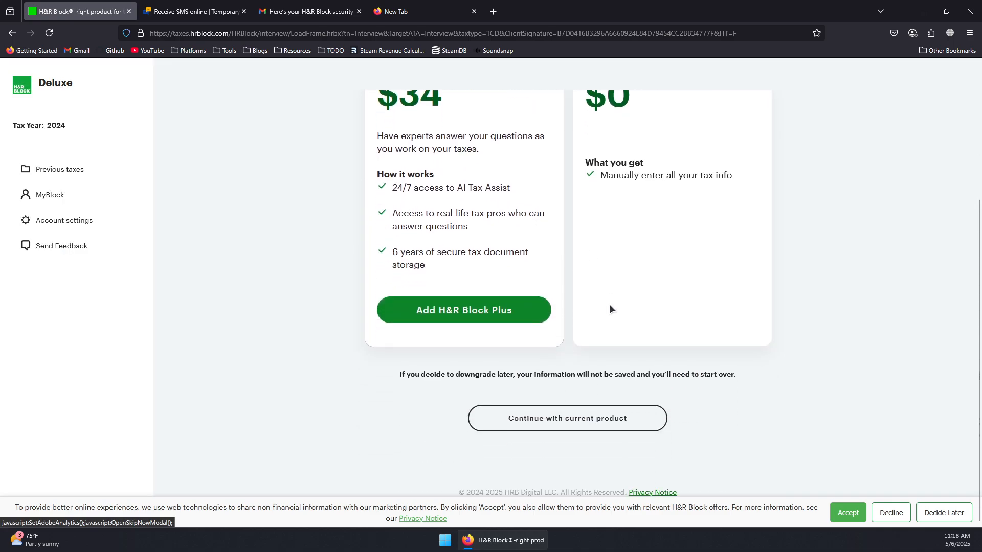
pyautogui.click(534, 429)
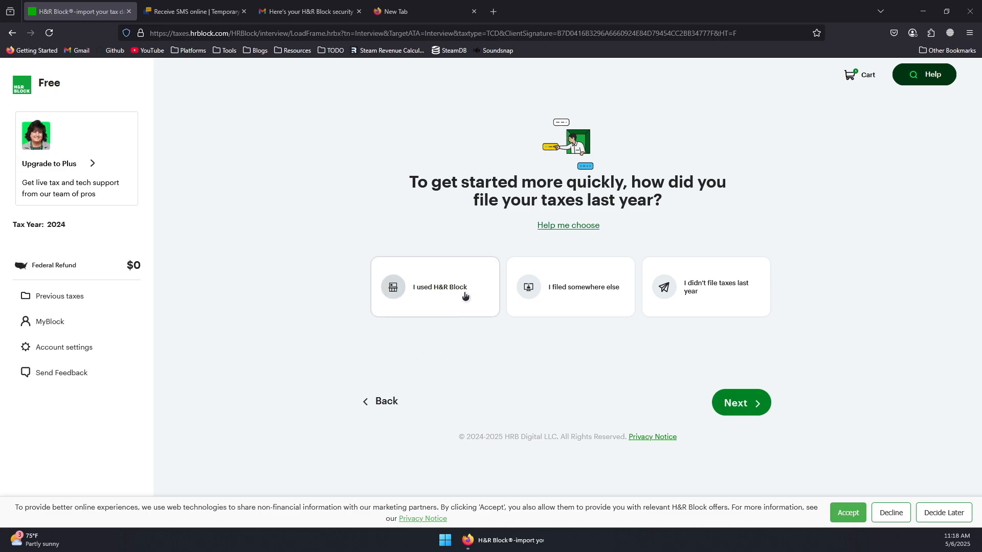
pyautogui.click(721, 295)
pyautogui.click(737, 407)
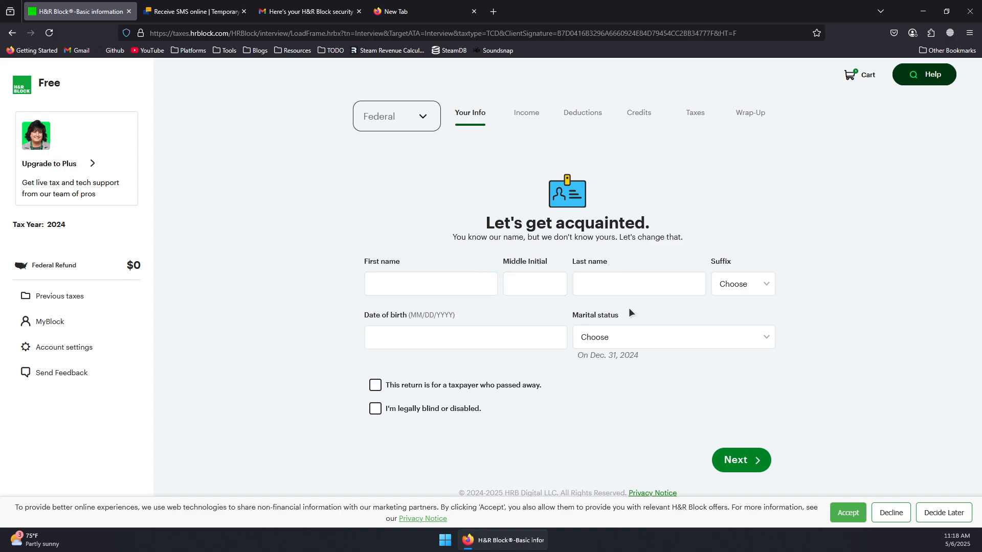
# - Check the suffix and marital status choices in the personal details form without selecting any
pyautogui.click(744, 297)
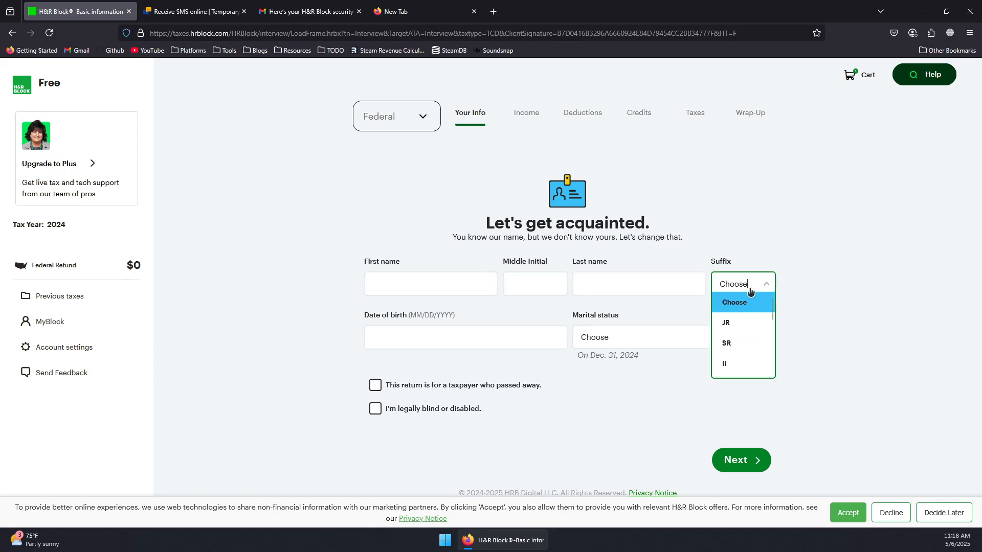
pyautogui.click(751, 291)
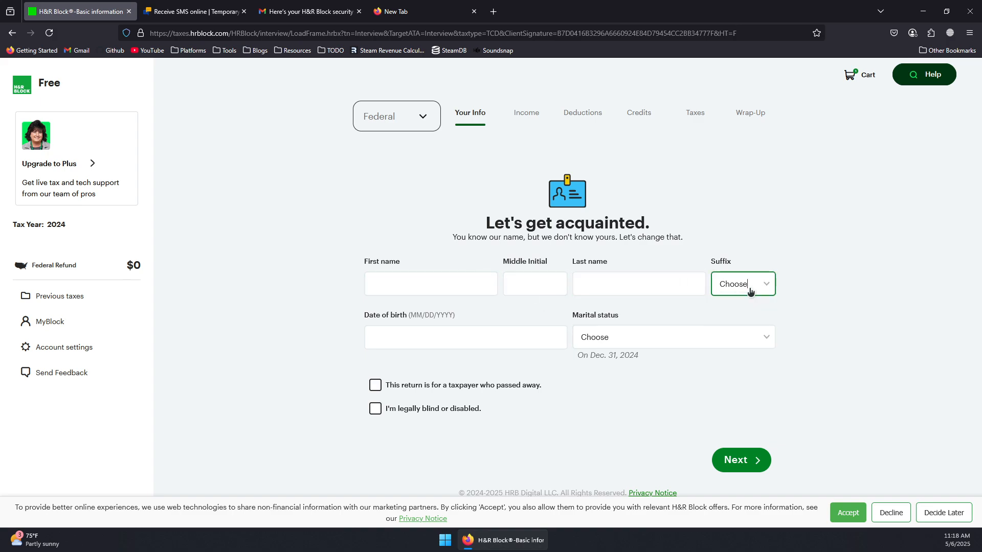
pyautogui.click(642, 346)
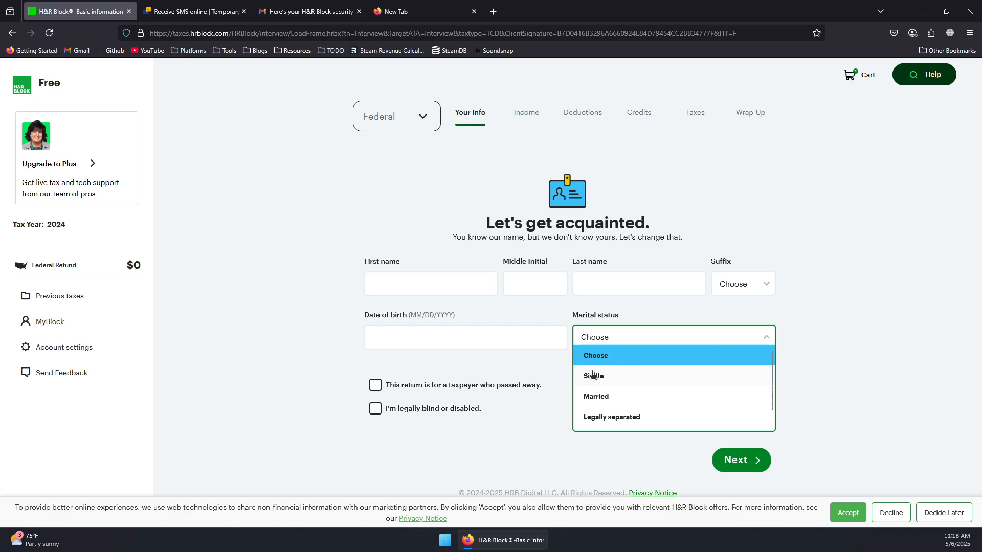
pyautogui.click(320, 388)
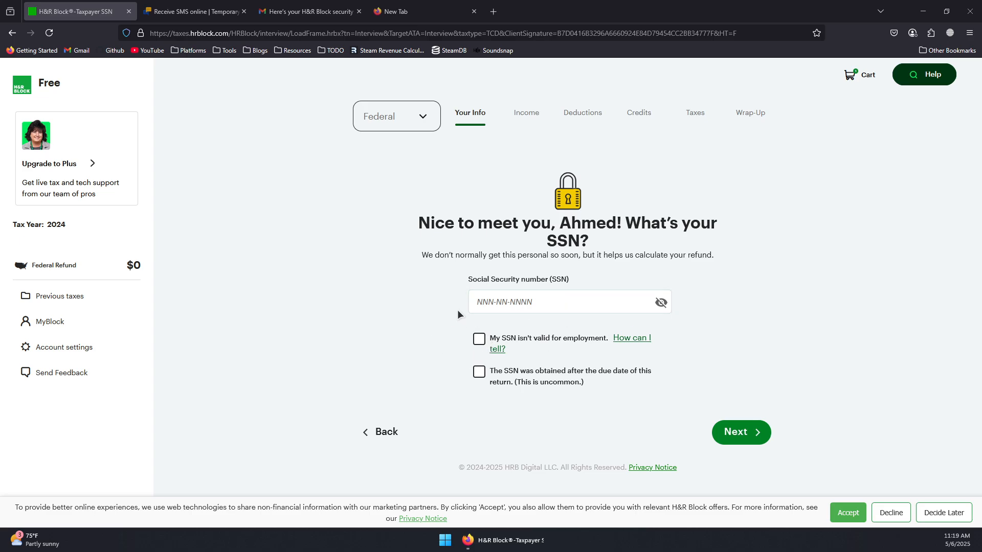
# - Mark the SSN as not valid for employment, proceed, and look over the contact information form
pyautogui.click(478, 340)
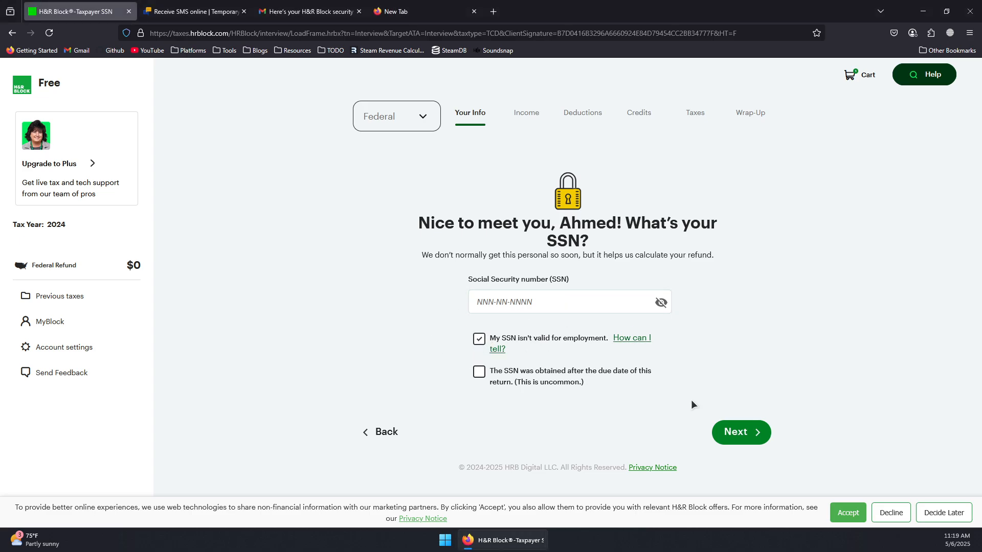
pyautogui.click(737, 434)
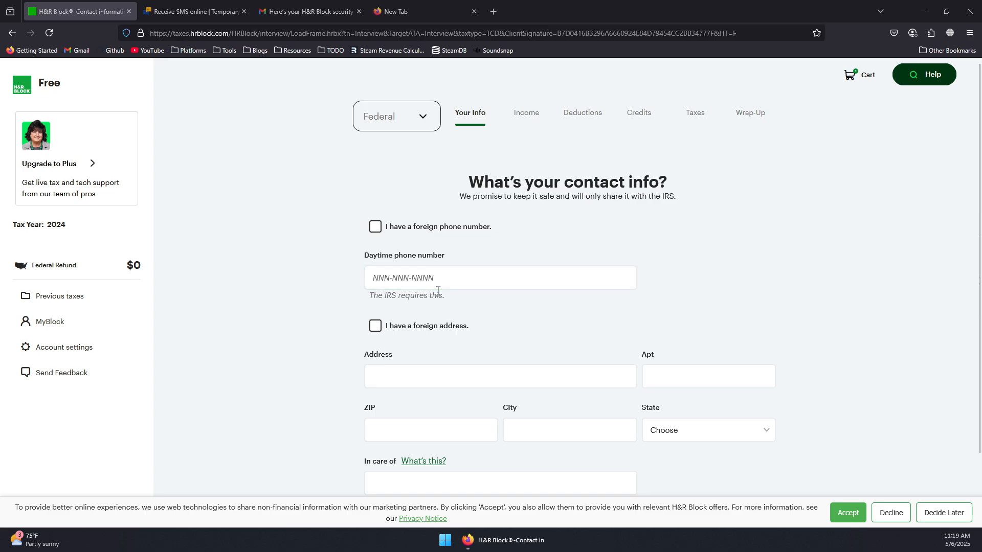
pyautogui.scroll(-2, 430, 294)
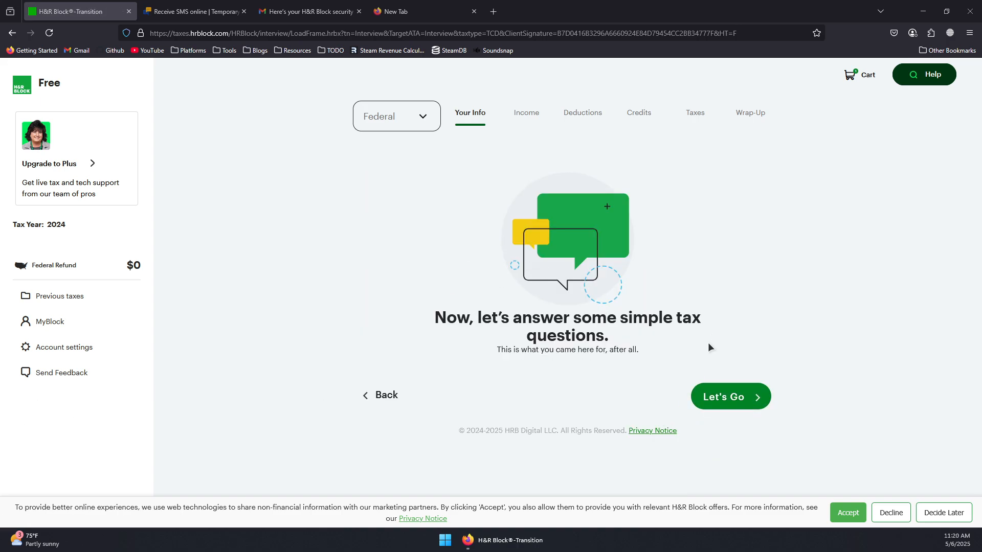
# - Start the tax questions and answer that you were a U.S. citizen and a full-time student in 2024
pyautogui.click(734, 397)
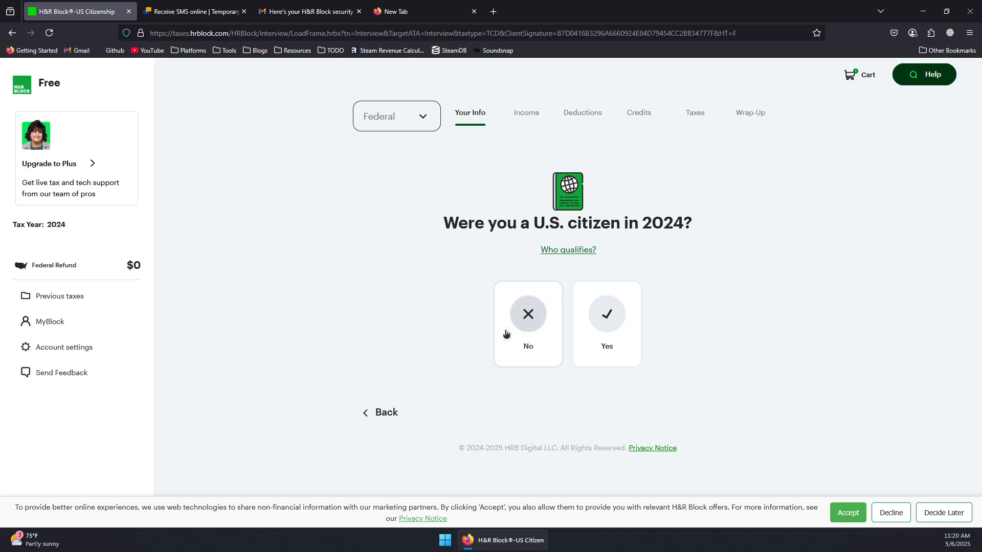
pyautogui.click(622, 311)
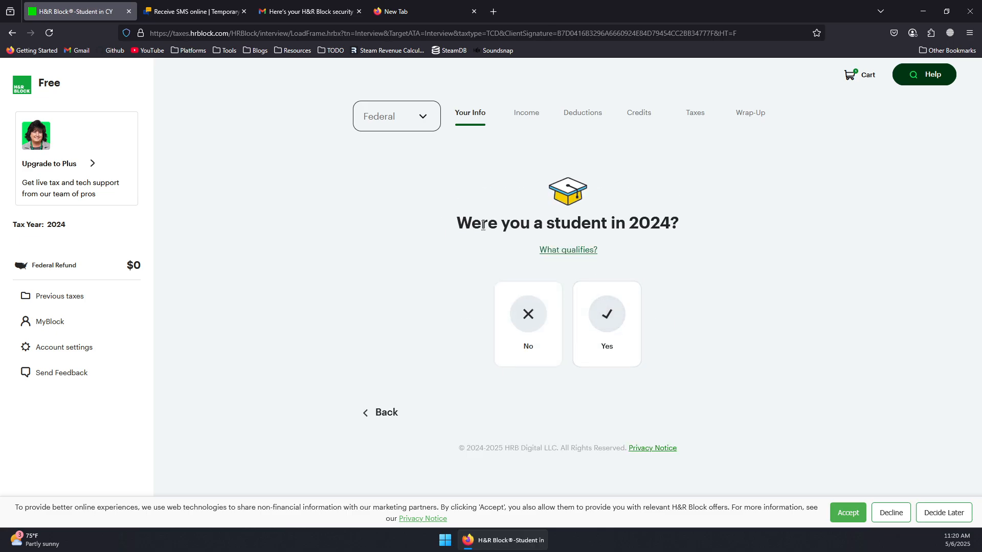
pyautogui.click(620, 324)
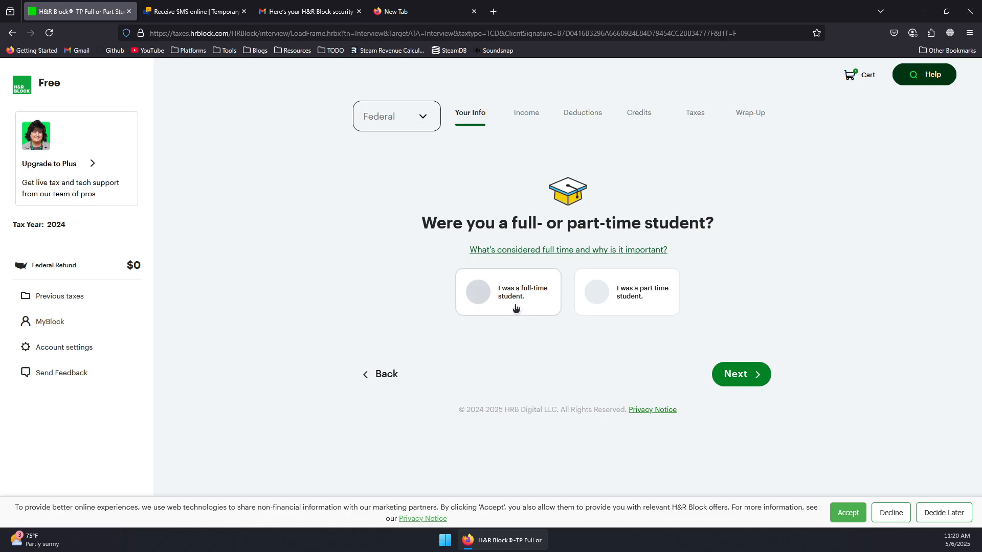
pyautogui.click(500, 300)
pyautogui.click(749, 379)
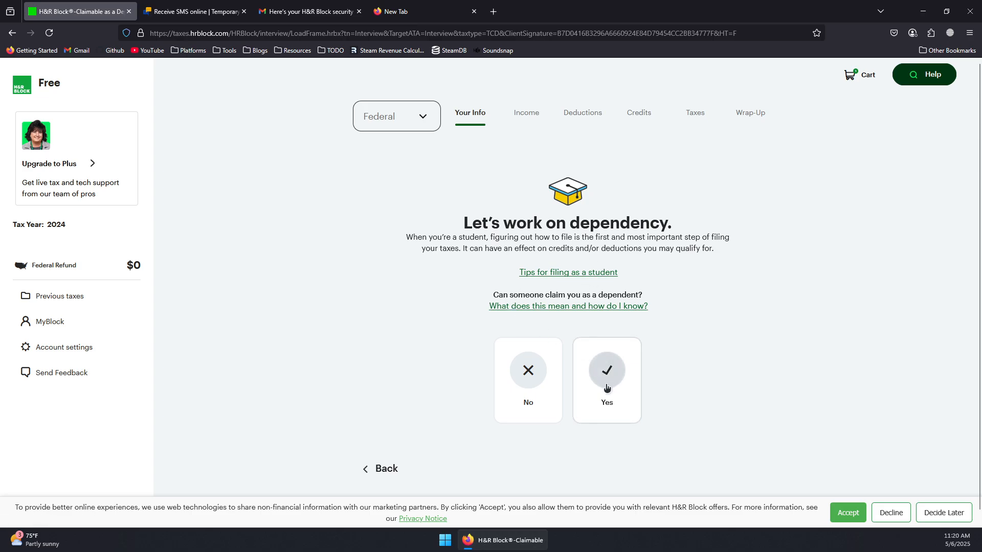
# - Answer No to being claimable as a dependent, having dependents, and having a nondependent child who lived with you
pyautogui.click(548, 367)
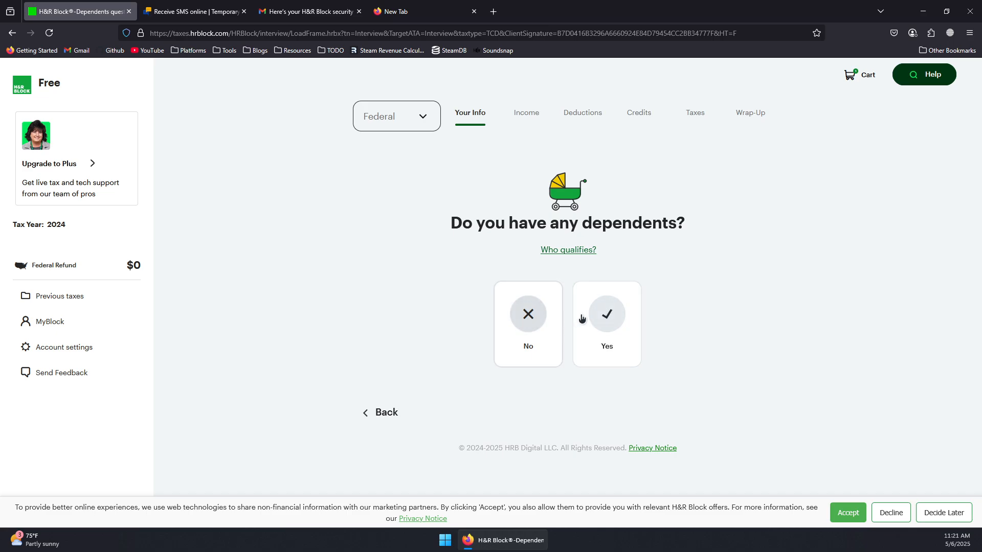
pyautogui.click(529, 315)
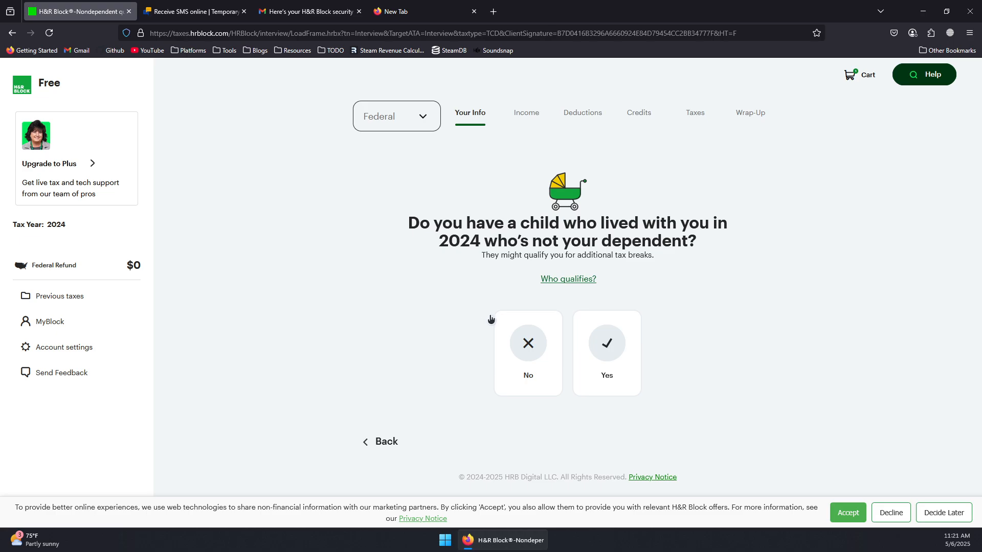
pyautogui.click(555, 345)
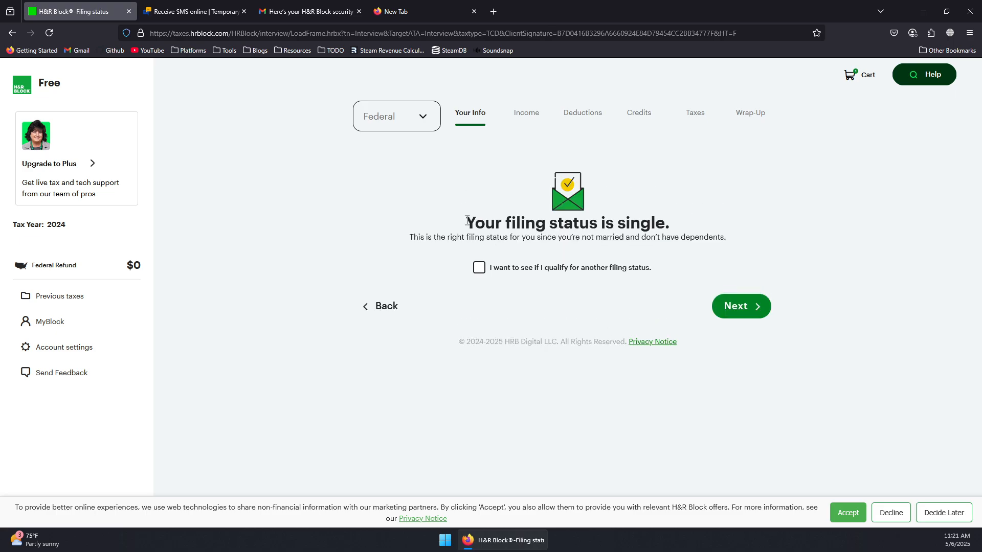
# - Check the alternative filing statuses, keep the single status, and continue to the summary of personal information
pyautogui.moveTo(467, 221); pyautogui.dragTo(658, 239)
pyautogui.click(579, 293)
pyautogui.click(478, 270)
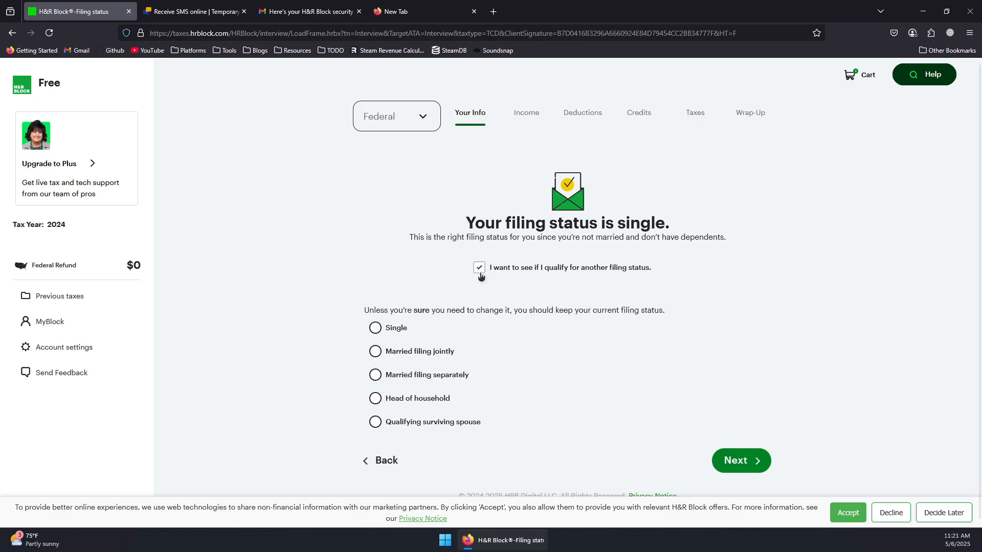
pyautogui.click(489, 269)
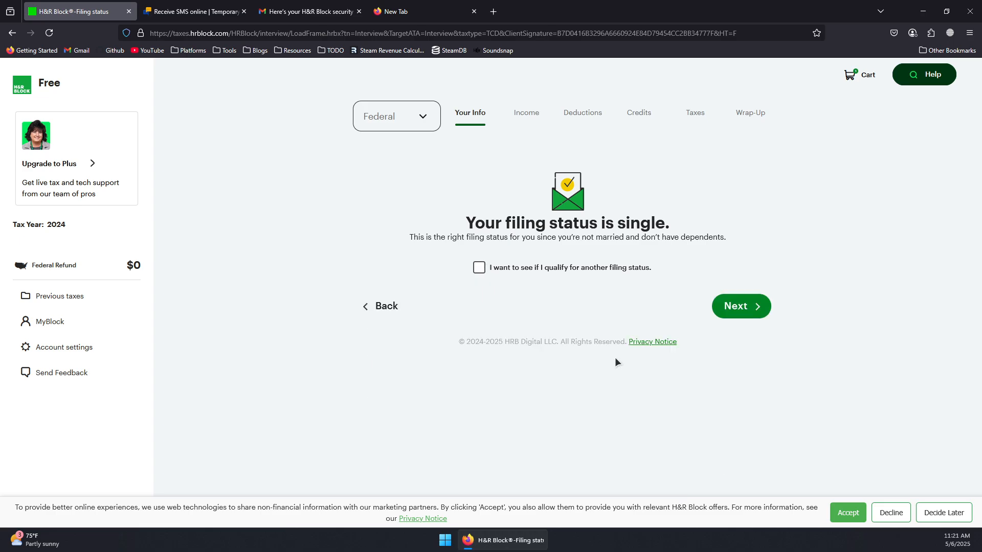
pyautogui.click(740, 305)
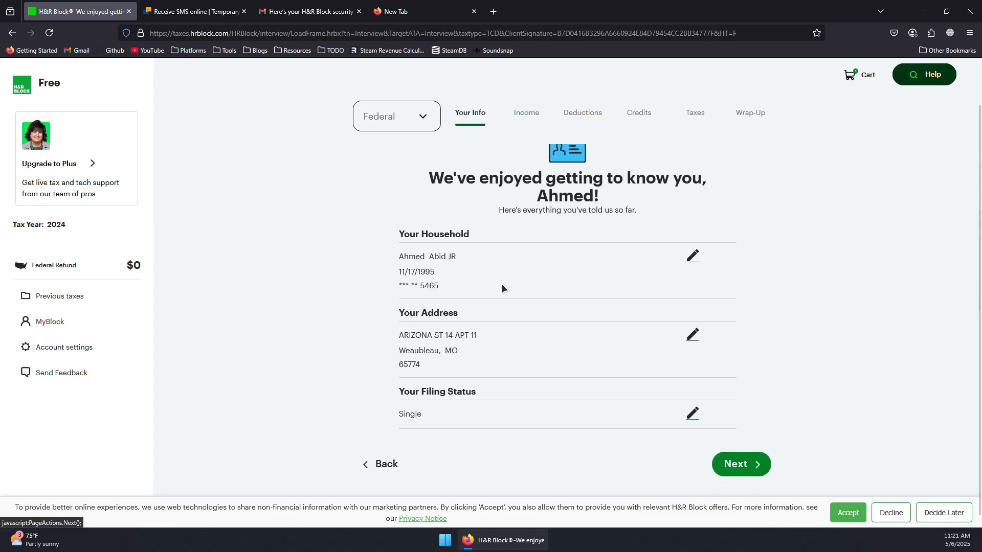
pyautogui.moveTo(429, 226); pyautogui.dragTo(778, 244)
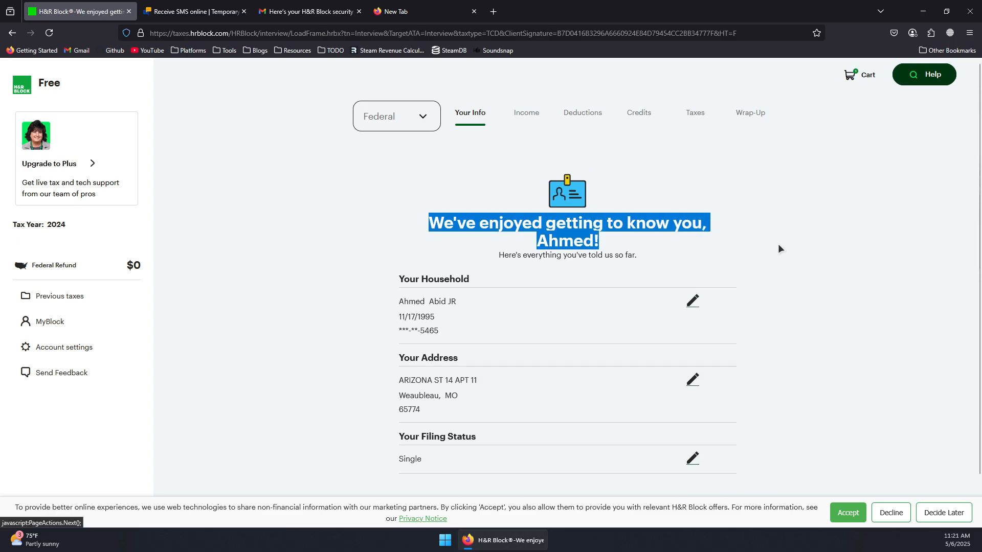
# - Continue past the personal information summary and consent to both the Personalized Services and the offshore Tax and Quicker Product Support disclosures
pyautogui.click(729, 455)
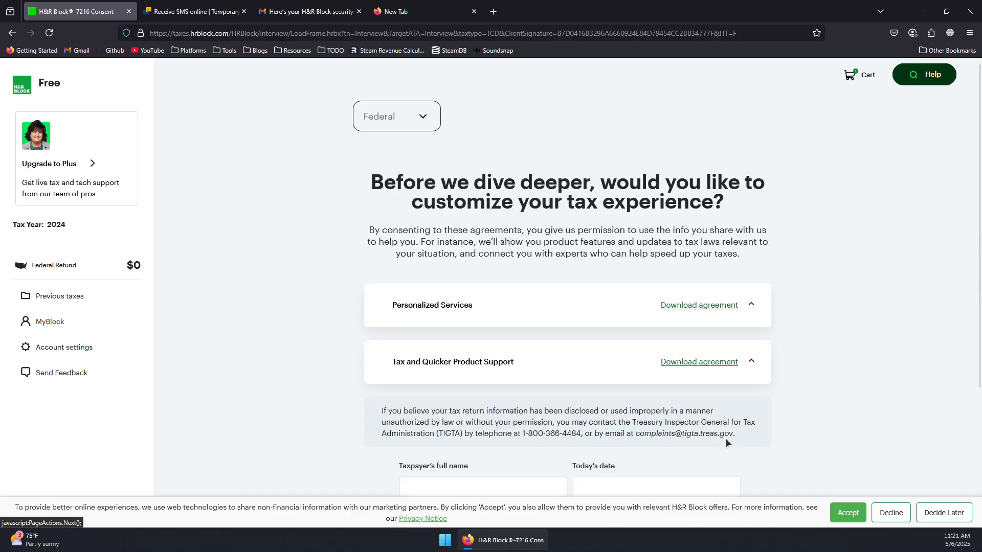
pyautogui.scroll(-2, 522, 291)
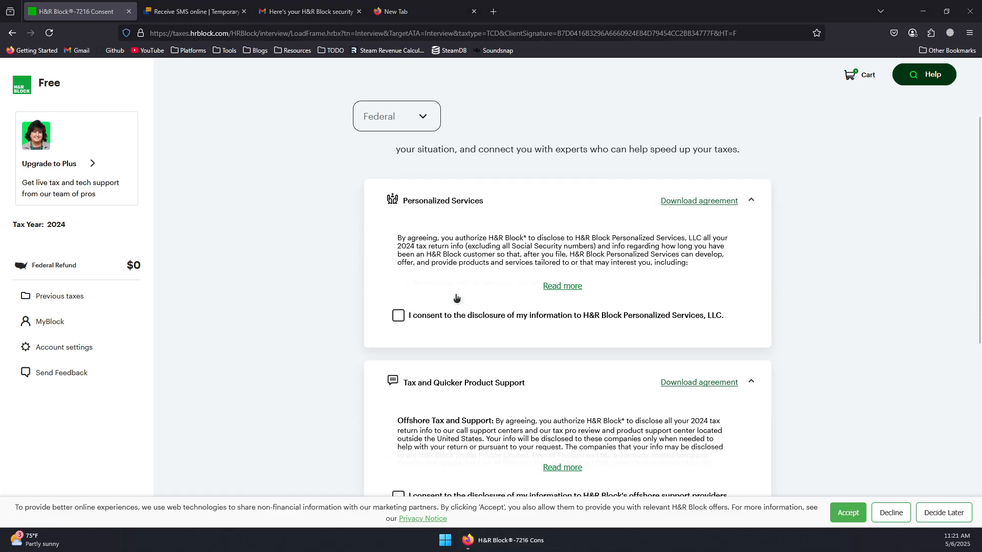
pyautogui.scroll(-1, 412, 307)
pyautogui.click(398, 270)
pyautogui.scroll(1, 388, 262)
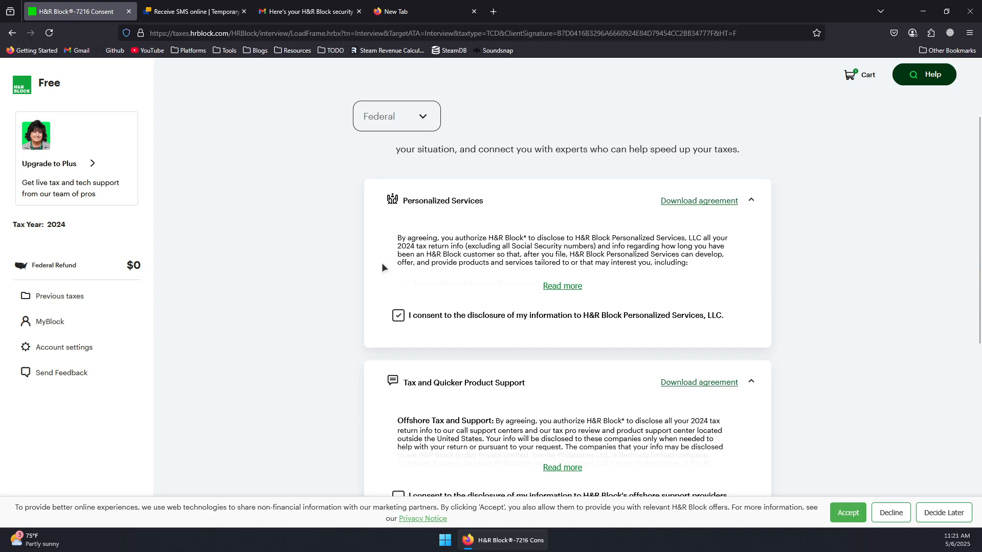
pyautogui.scroll(-4, 367, 281)
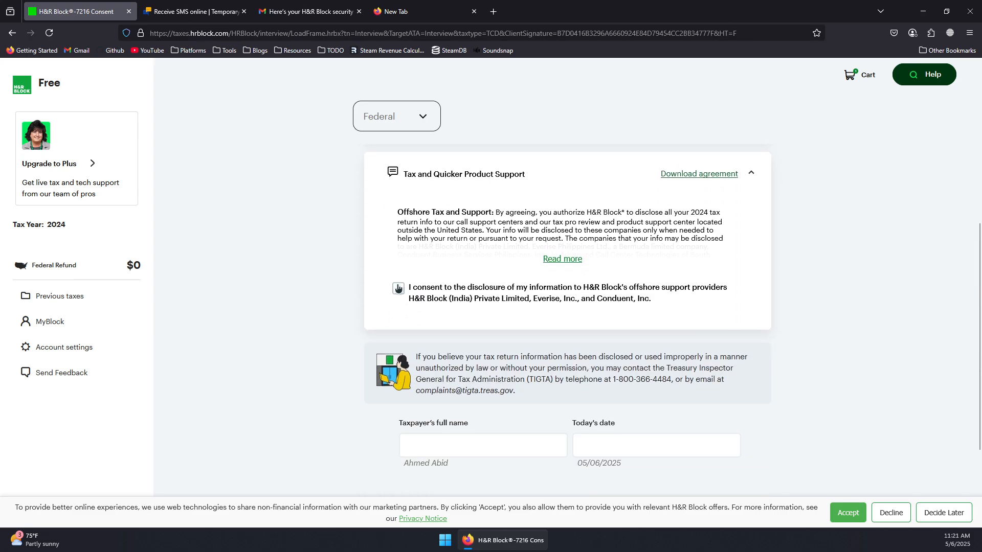
pyautogui.click(398, 289)
# - Go through the taxpayer name and date signature fields and the Spruce offers consent, and proceed to the Income section
pyautogui.scroll(-3, 409, 311)
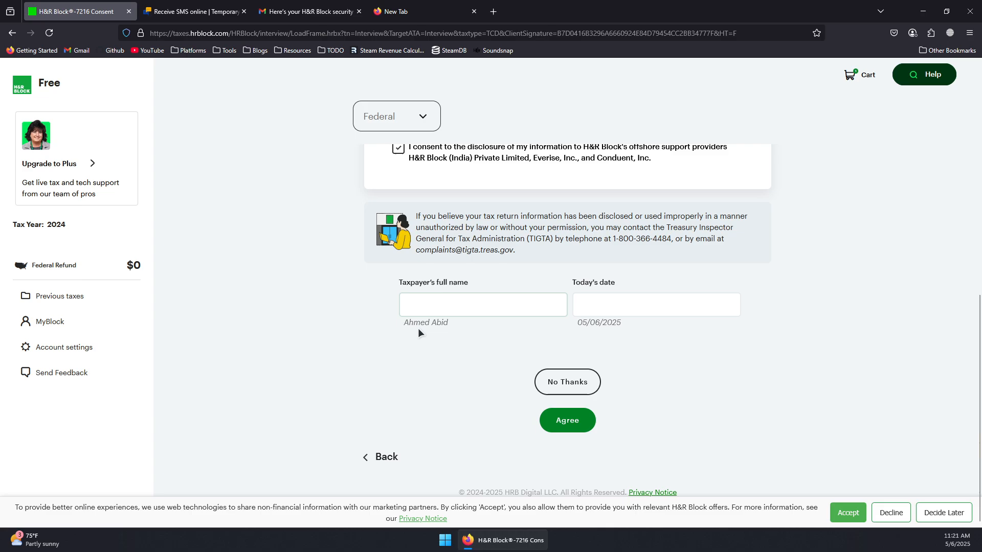
pyautogui.click(458, 314)
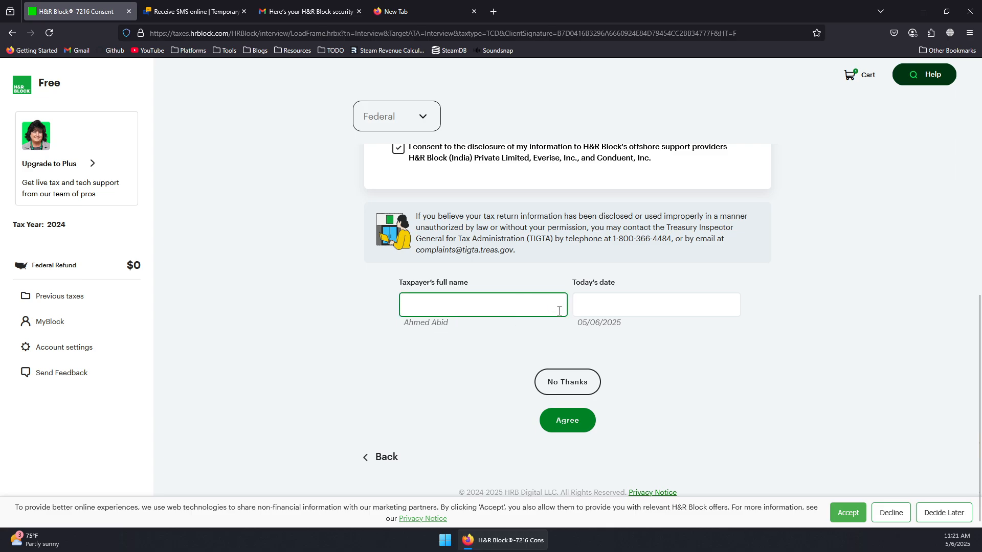
pyautogui.click(638, 307)
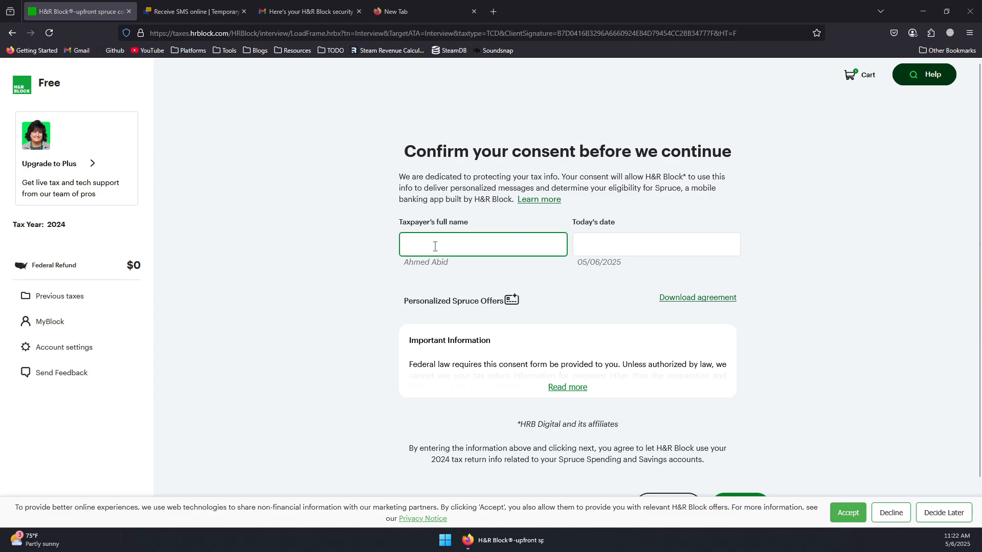
pyautogui.scroll(-2, 769, 276)
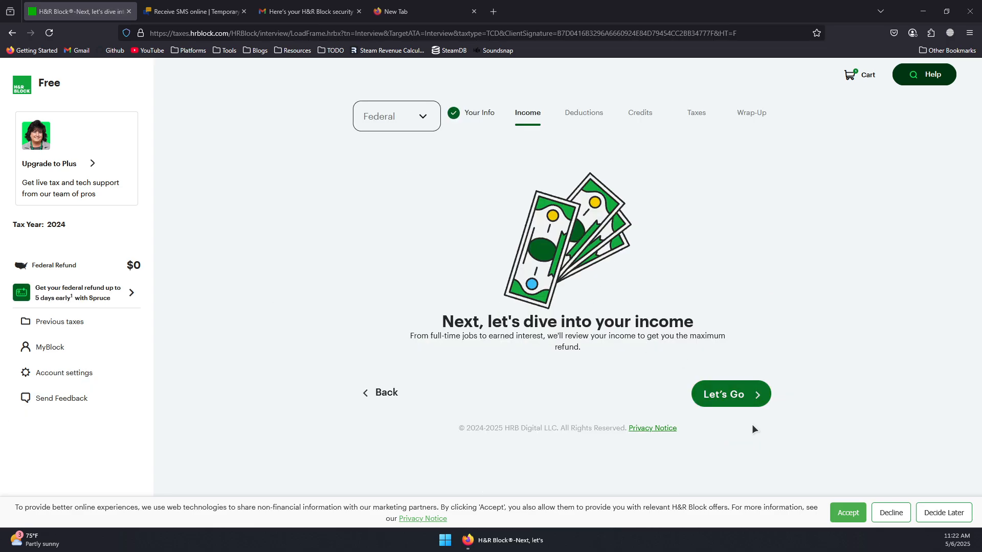
# - Start the income questions and keep Student as the main occupation, with no other occupation, military or clergy option selected
pyautogui.click(747, 393)
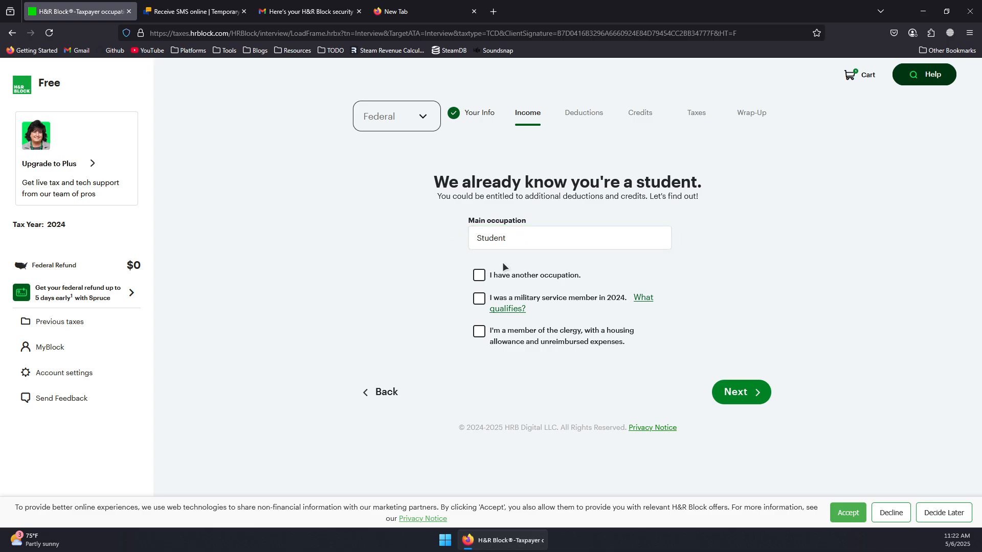
pyautogui.click(480, 280)
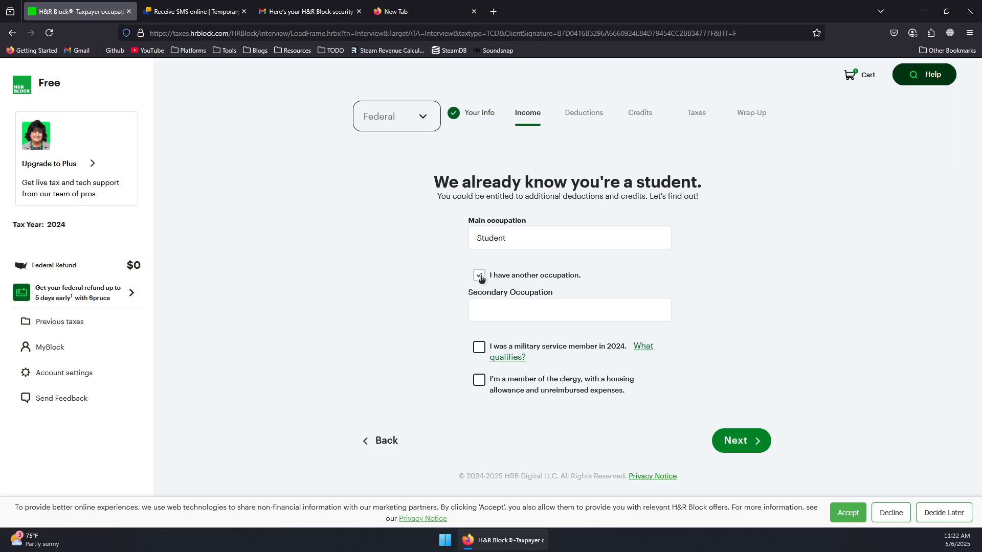
pyautogui.click(480, 280)
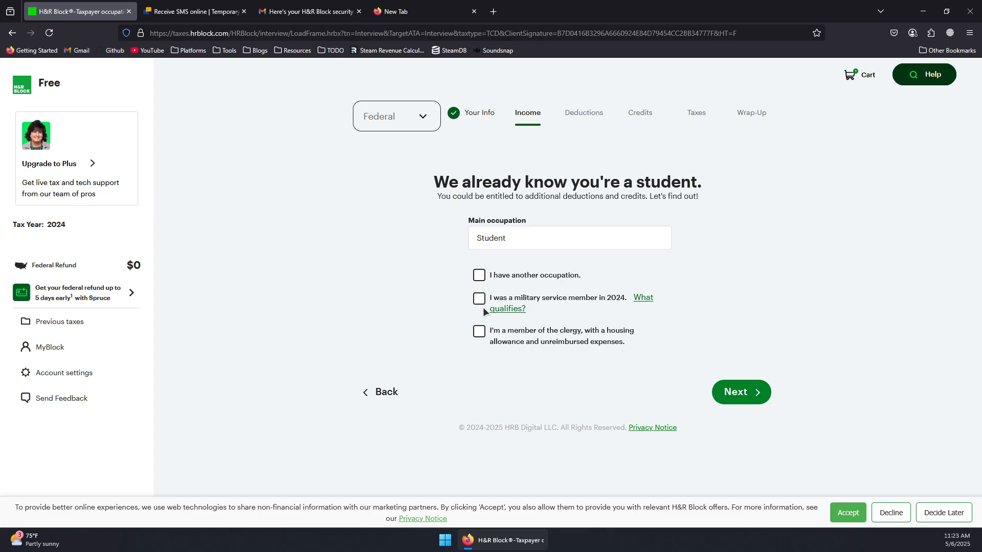
pyautogui.click(738, 392)
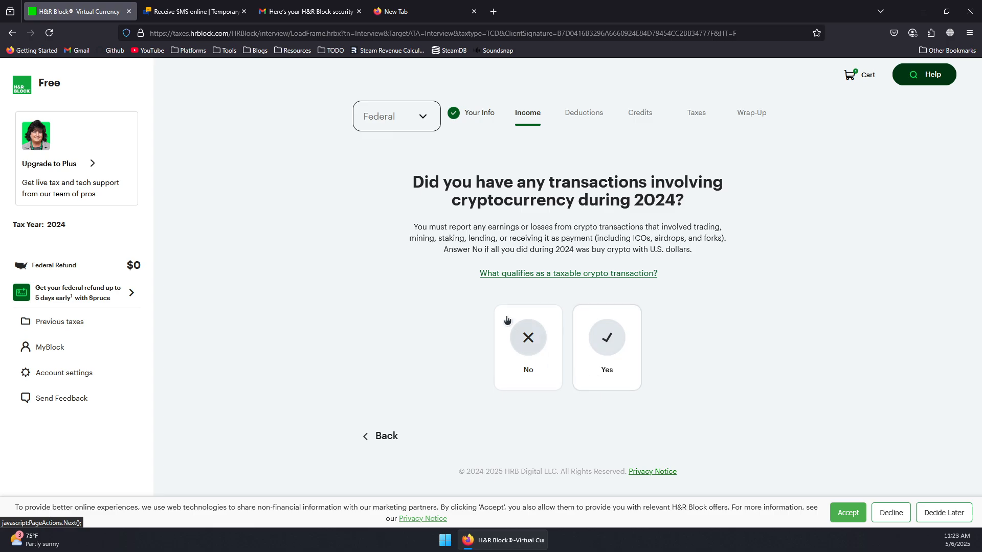
# - Answer No to cryptocurrency transactions, foreign accounts or assets, and money earned in other states in 2024
pyautogui.click(531, 336)
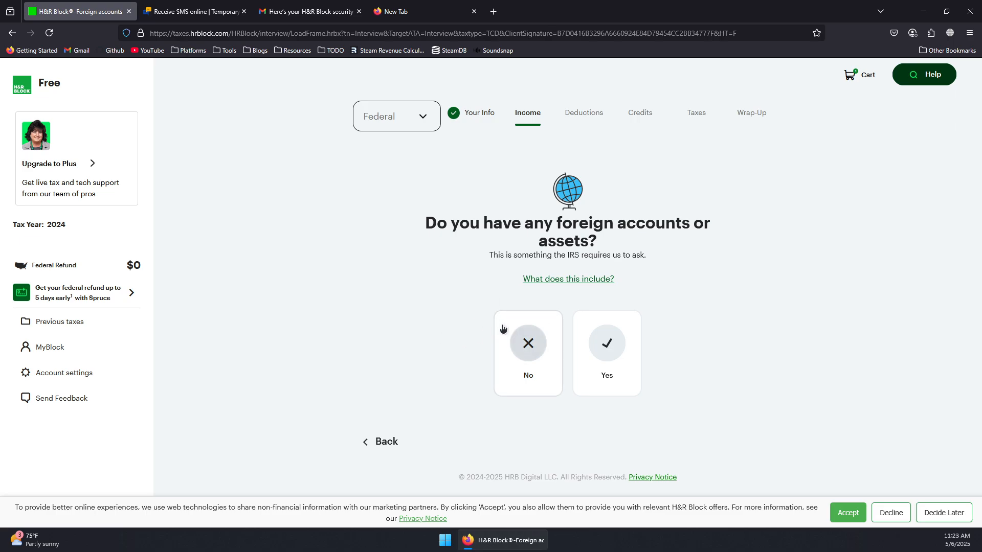
pyautogui.moveTo(419, 228); pyautogui.dragTo(505, 362)
pyautogui.click(728, 242)
pyautogui.click(536, 343)
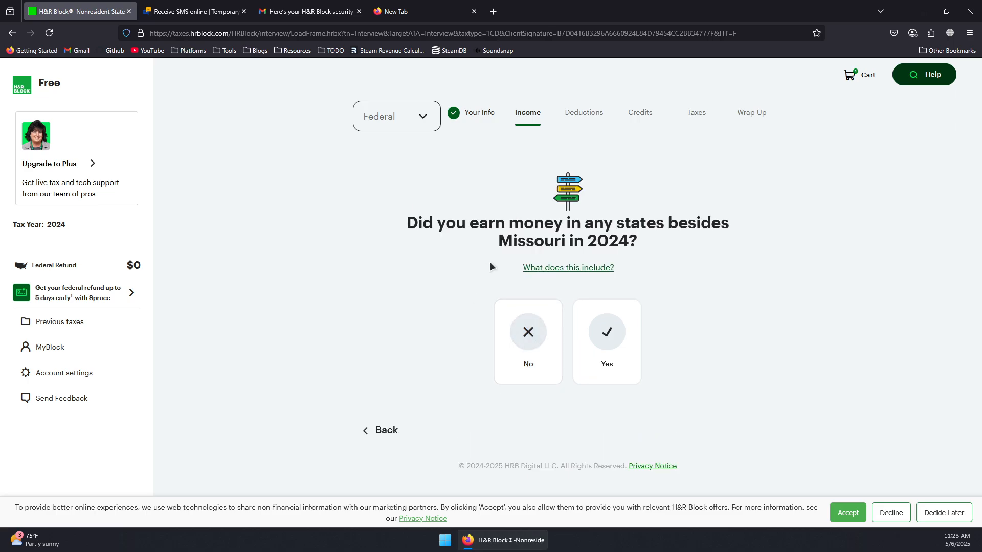
pyautogui.click(532, 327)
# - Select Employment (W-2) as the only way money was earned last year and continue to the income details
pyautogui.scroll(-1, 512, 230)
pyautogui.scroll(1, 471, 225)
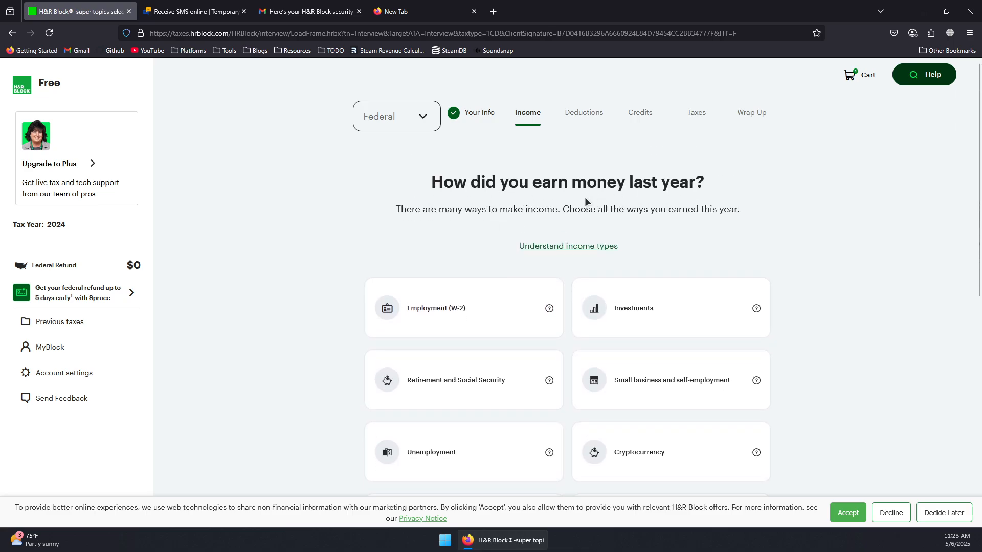
pyautogui.scroll(-2, 523, 207)
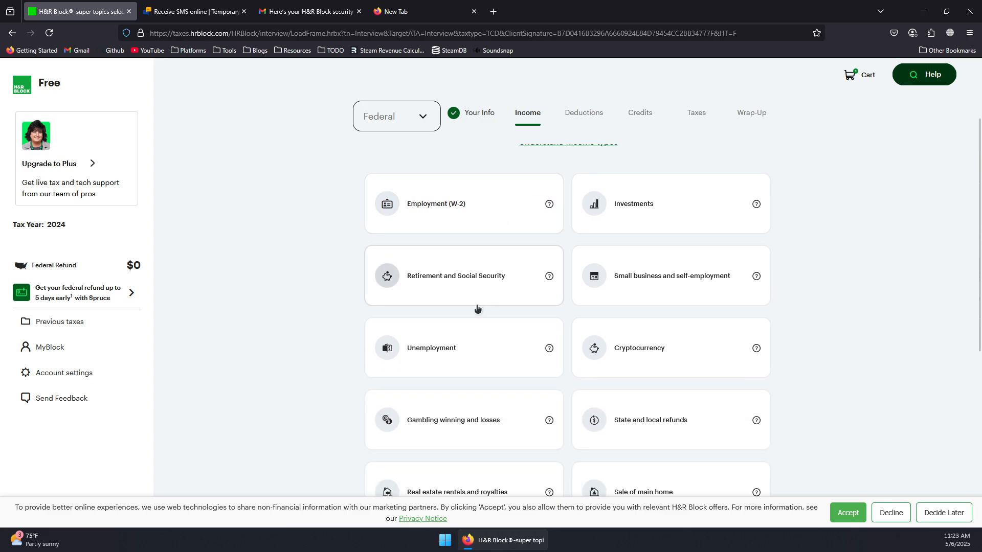
pyautogui.click(474, 213)
pyautogui.scroll(-3, 716, 381)
pyautogui.scroll(-3, 700, 386)
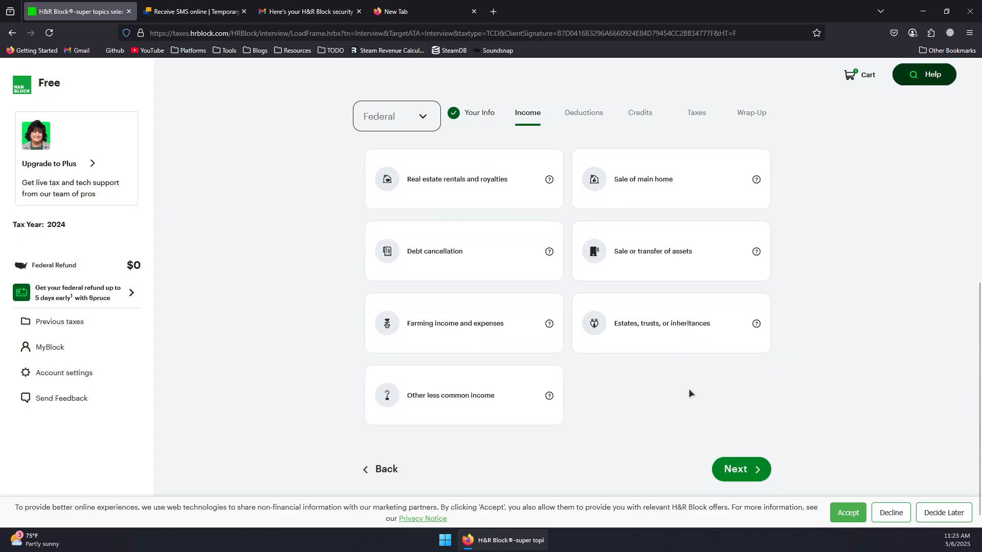
pyautogui.click(741, 467)
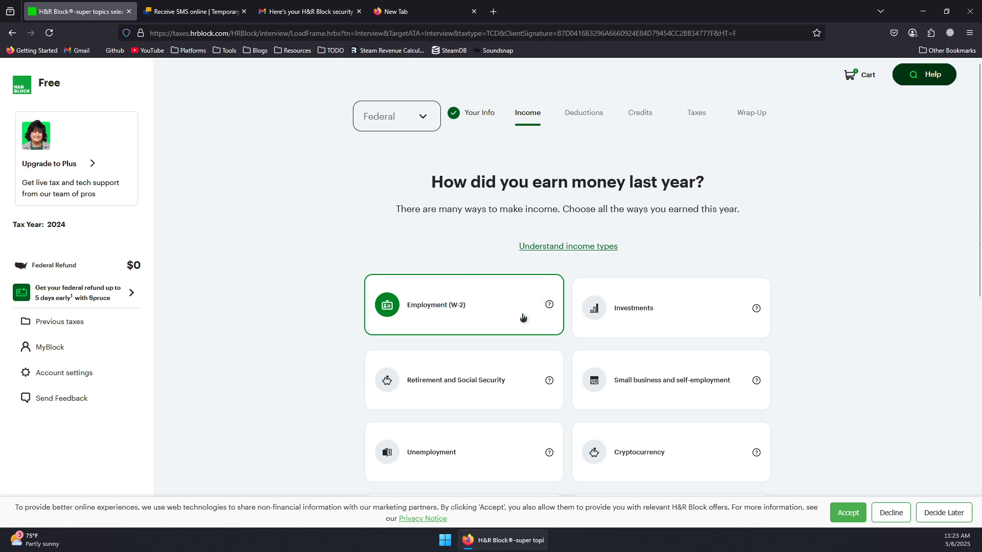
pyautogui.scroll(-8, 559, 323)
pyautogui.click(740, 469)
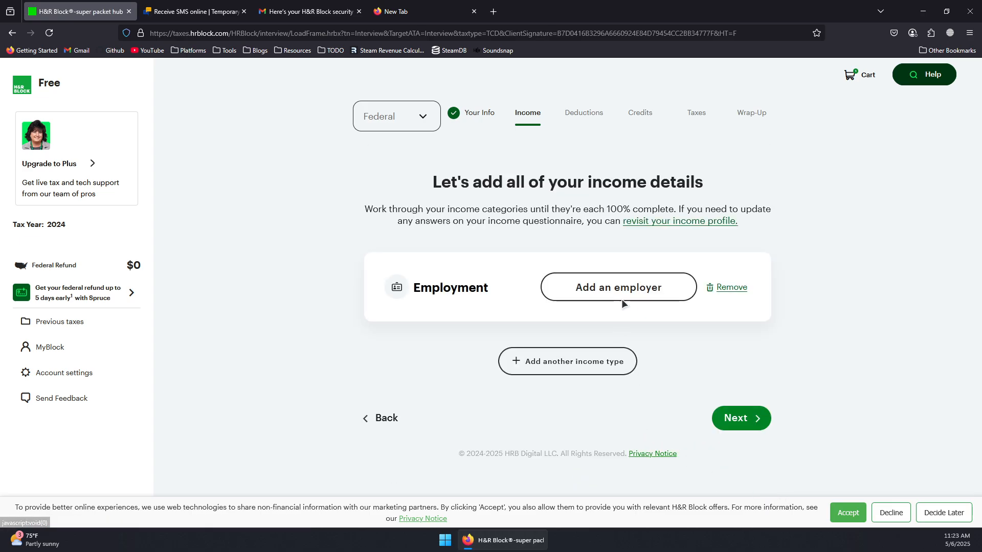
# - Add Mc Donalds to the list of employers who sent a W-2 and continue
pyautogui.click(604, 300)
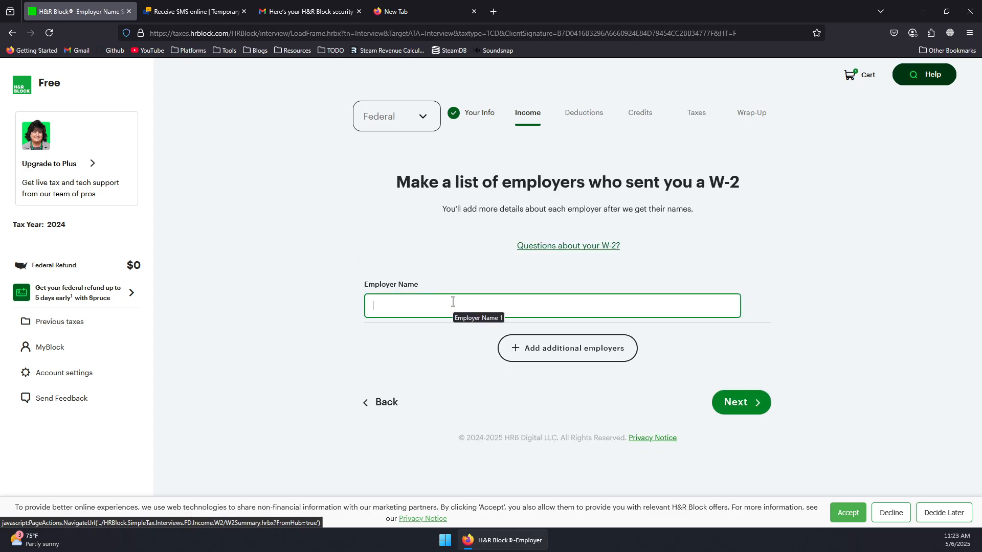
pyautogui.write('mc donalds')
pyautogui.click(756, 404)
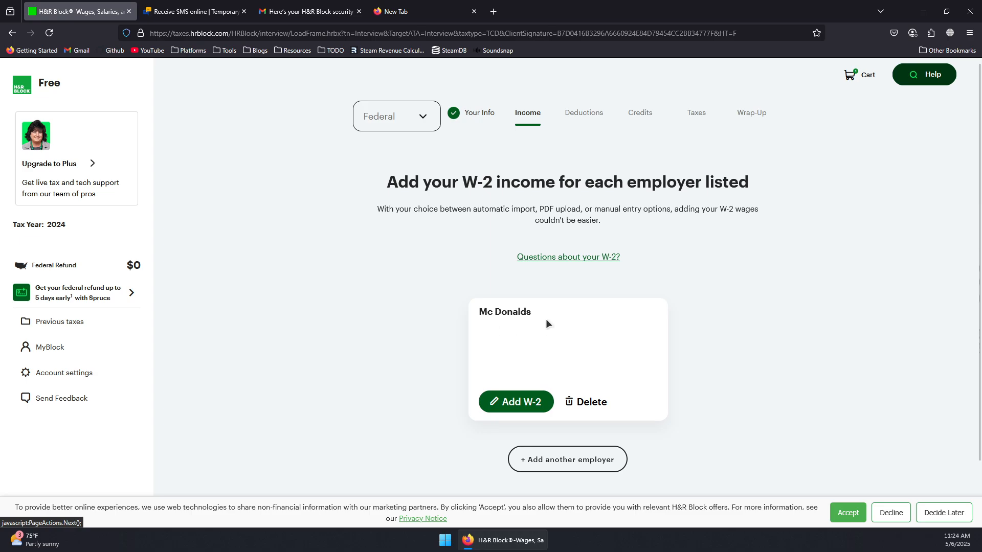
# - Look over the ways to import or enter the Mc Donalds W-2, and return to the employer list without adding it
pyautogui.scroll(-2, 581, 282)
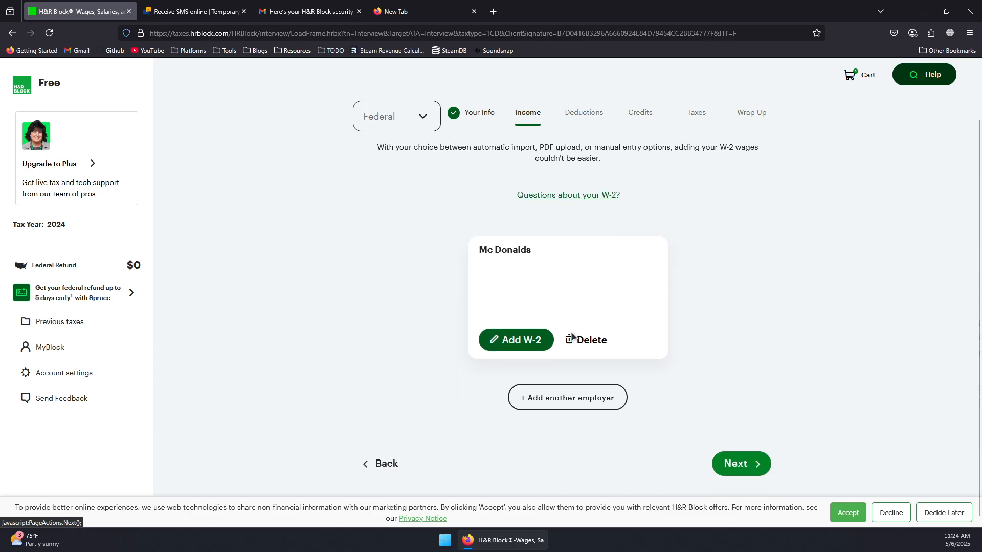
pyautogui.click(525, 333)
pyautogui.click(510, 326)
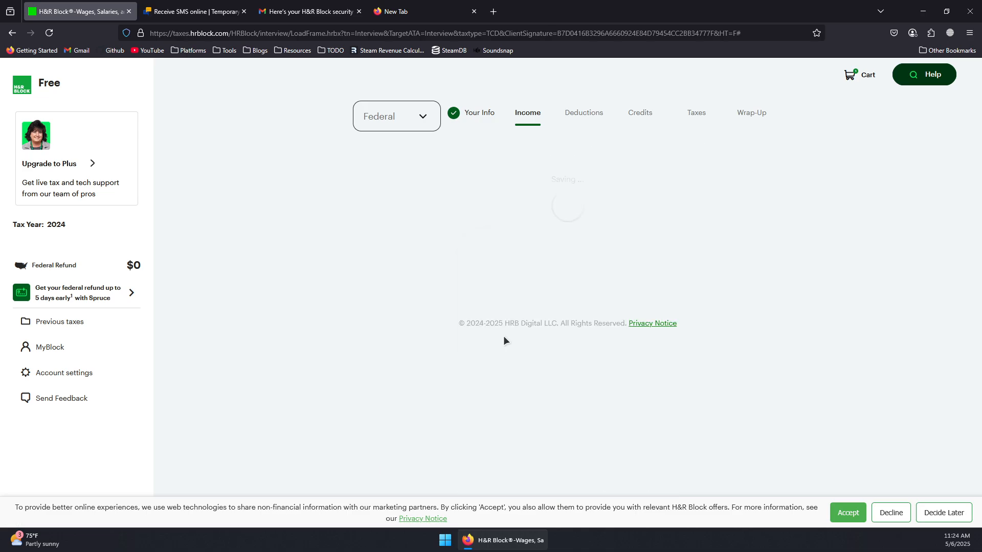
pyautogui.scroll(-3, 547, 300)
pyautogui.scroll(-1, 547, 300)
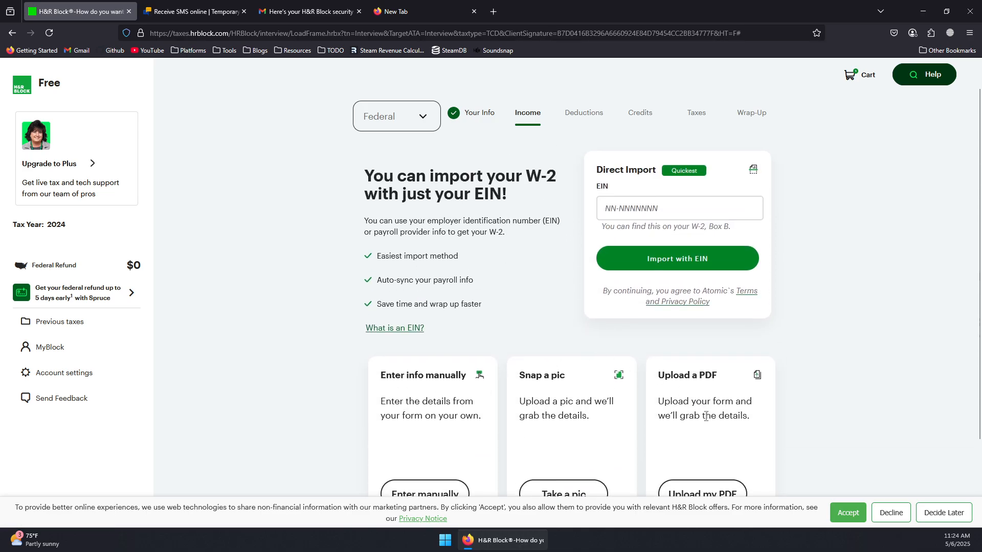
pyautogui.click(729, 465)
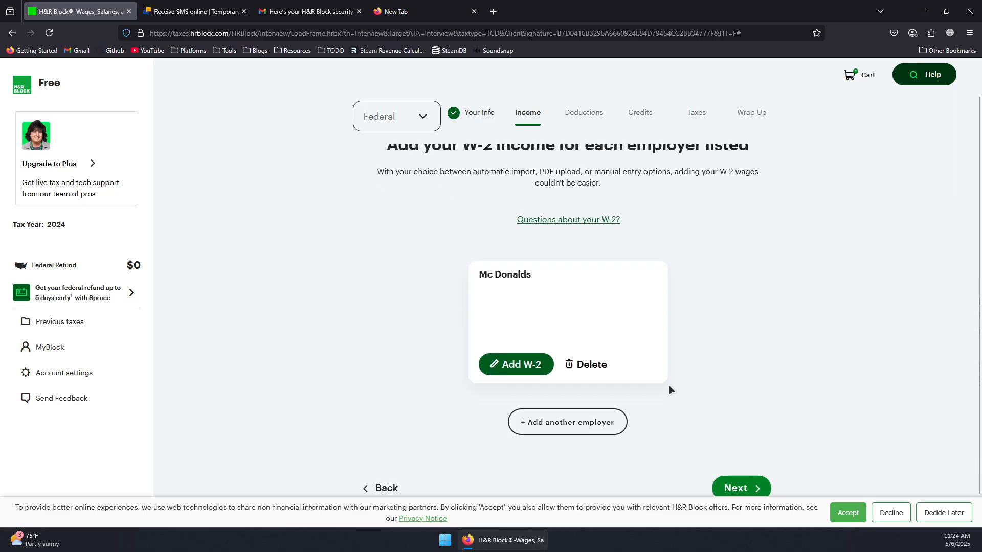
# - Proceed from the employer list through the income details and income summary to Deductions, and try to skip ahead to Wrap-Up
pyautogui.scroll(-2, 668, 385)
pyautogui.click(734, 467)
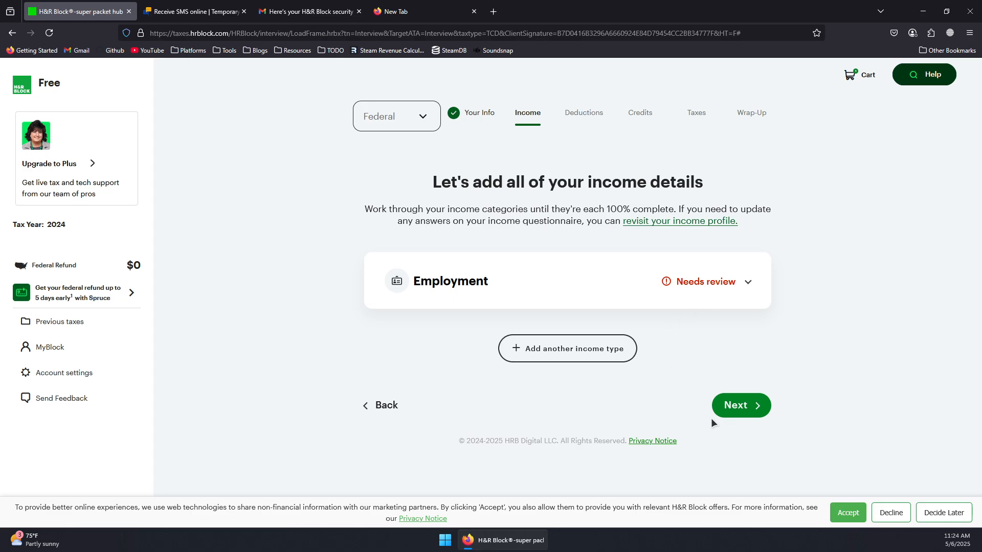
pyautogui.click(741, 405)
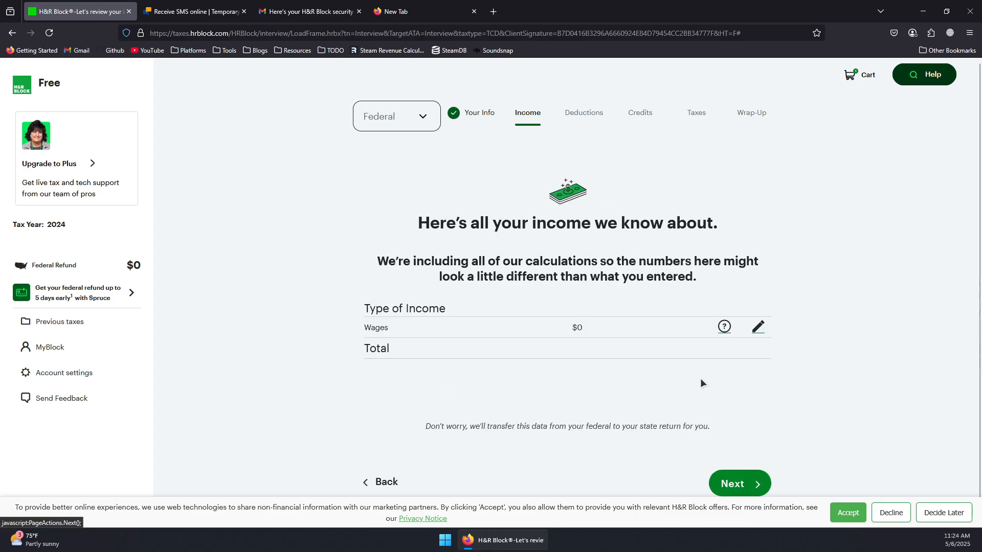
pyautogui.scroll(-1, 594, 292)
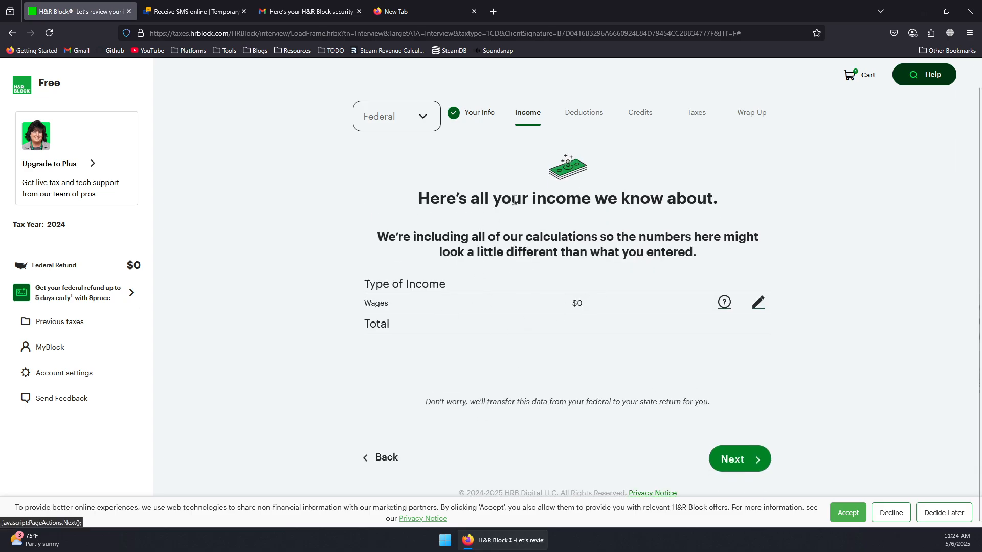
pyautogui.moveTo(417, 198); pyautogui.dragTo(722, 239)
pyautogui.click(741, 459)
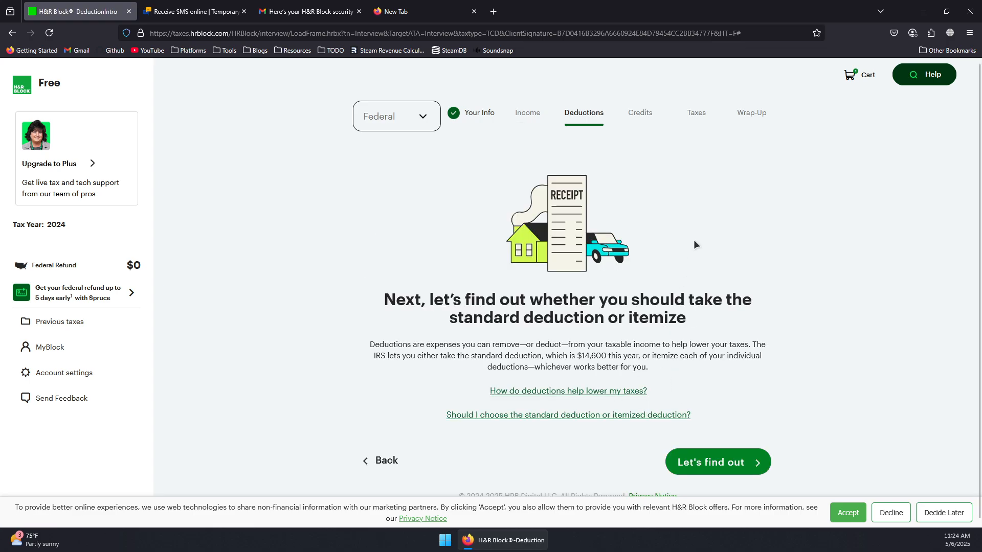
pyautogui.click(759, 115)
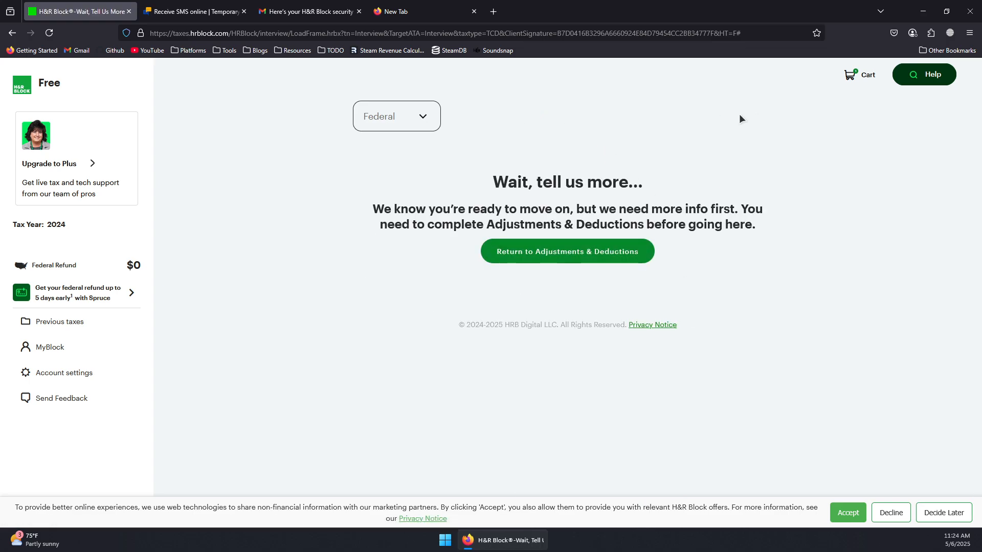